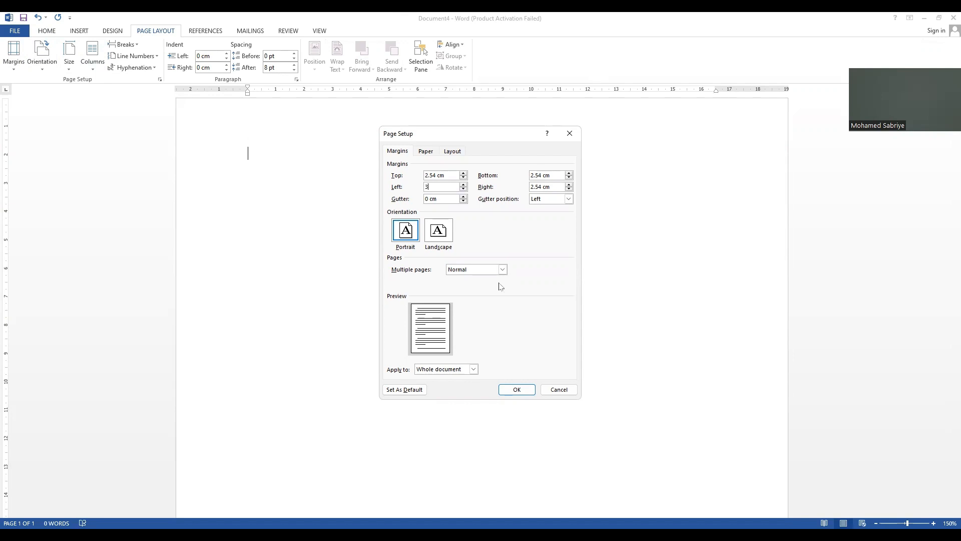
Step: Apply the 3 cm left margin to the whole document
left_click(505, 389)
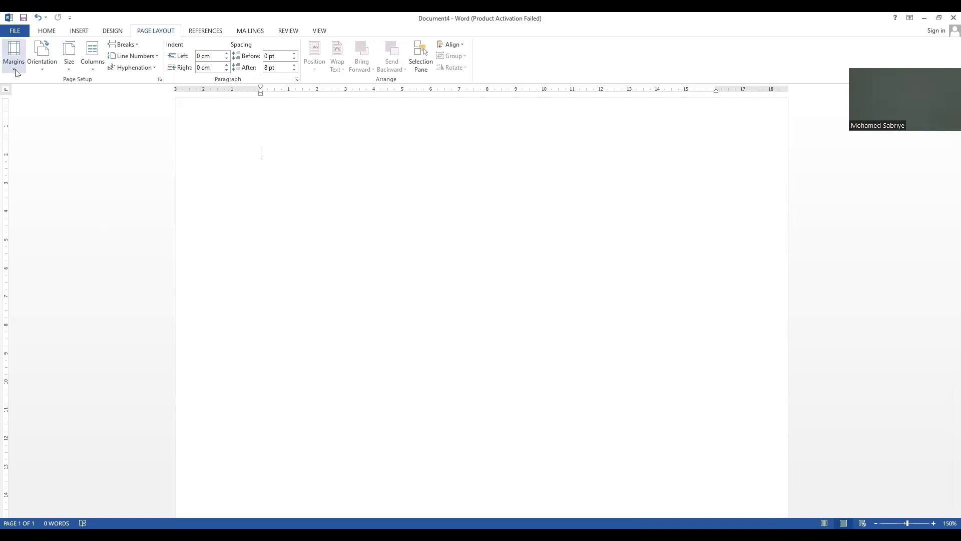
left_click(20, 70)
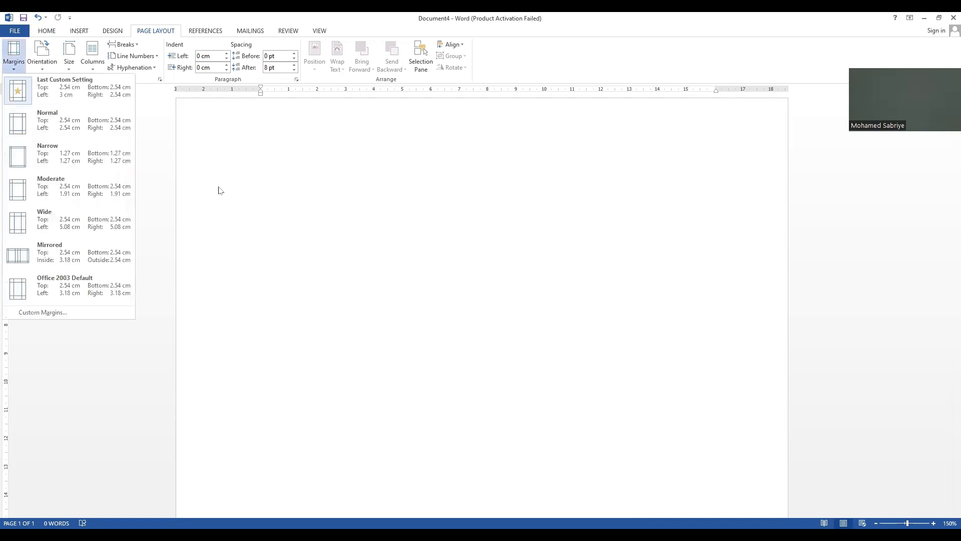
left_click(169, 171)
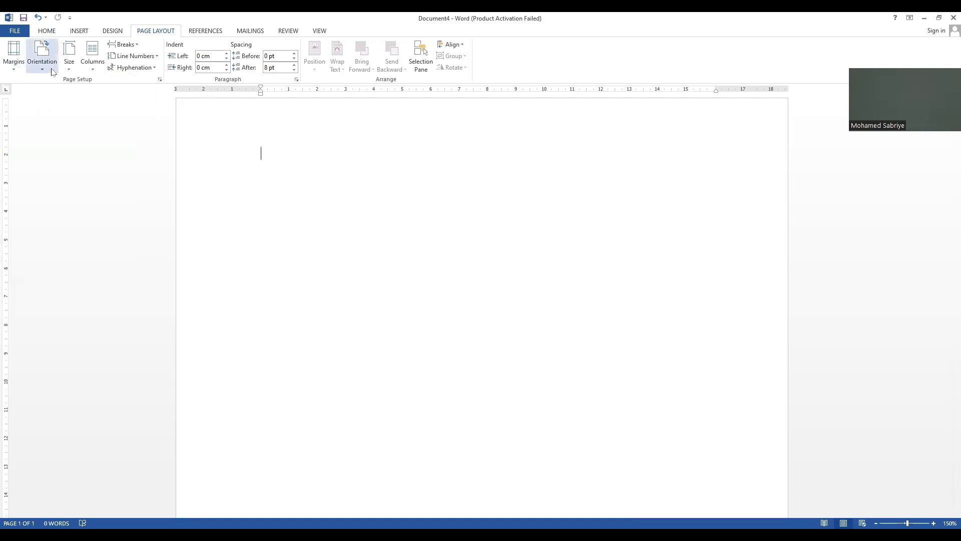
left_click(52, 72)
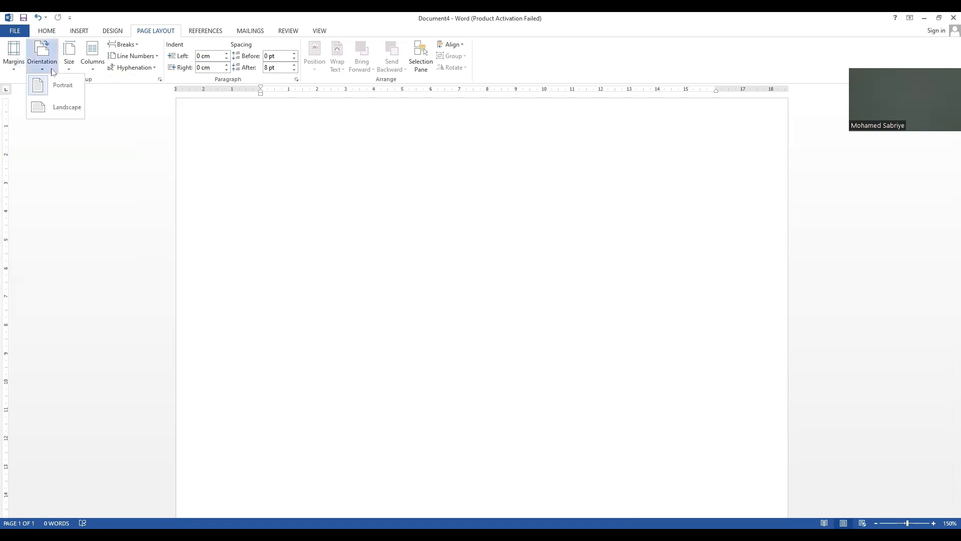
left_click(69, 59)
left_click(69, 59)
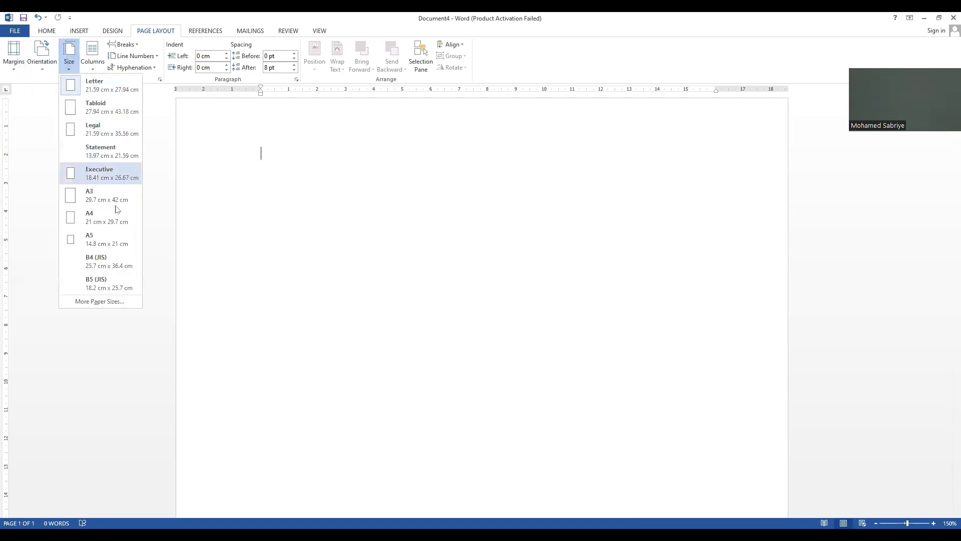
left_click(266, 176)
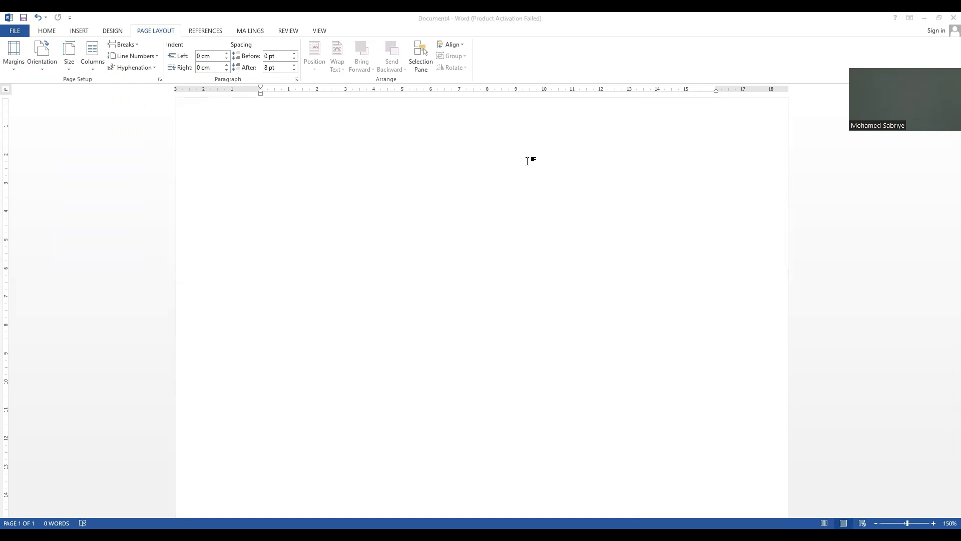
Step: Switch to Document3 and delete the smiley face shape above the Word heading
key("alt+Tab")
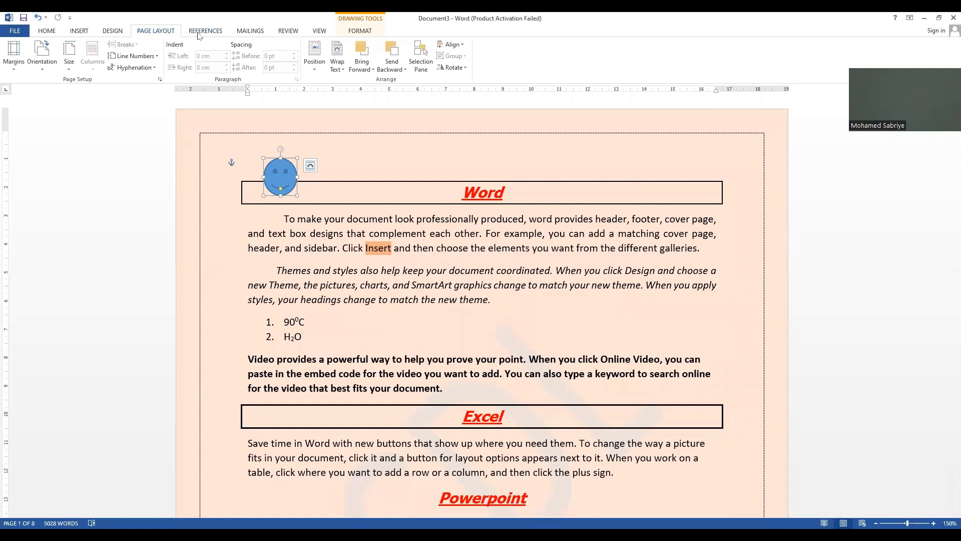
left_click(250, 32)
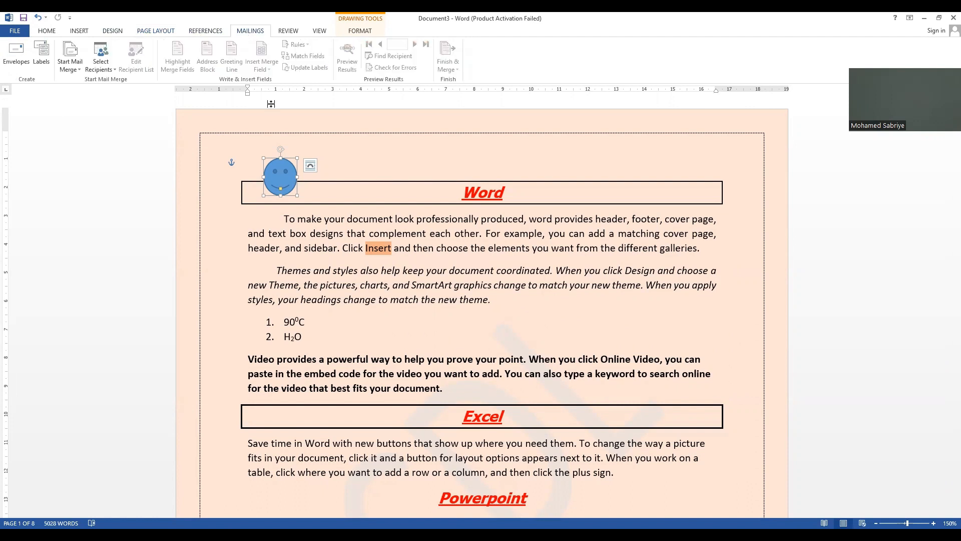
mouse_move(276, 173)
left_mouse_down()
mouse_move(312, 158)
mouse_move(290, 160)
left_mouse_up()
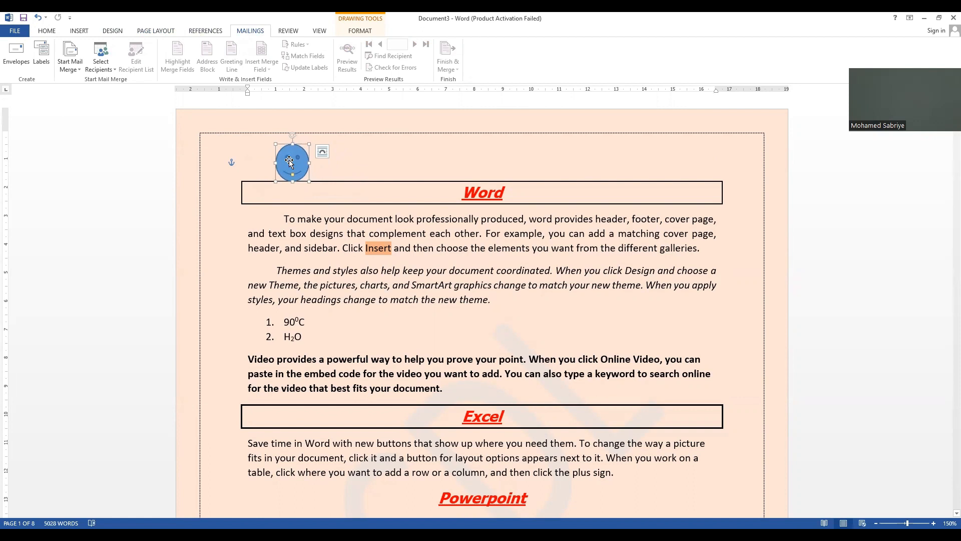
key("Delete")
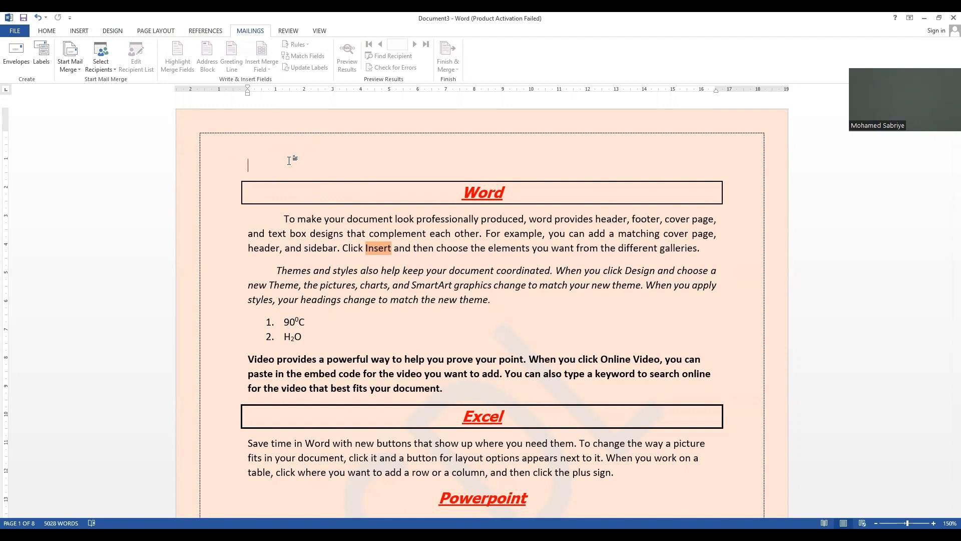
Step: Start a Letters mail merge and add the line "DEAR" above the Word heading, followed by a new line
left_click(70, 69)
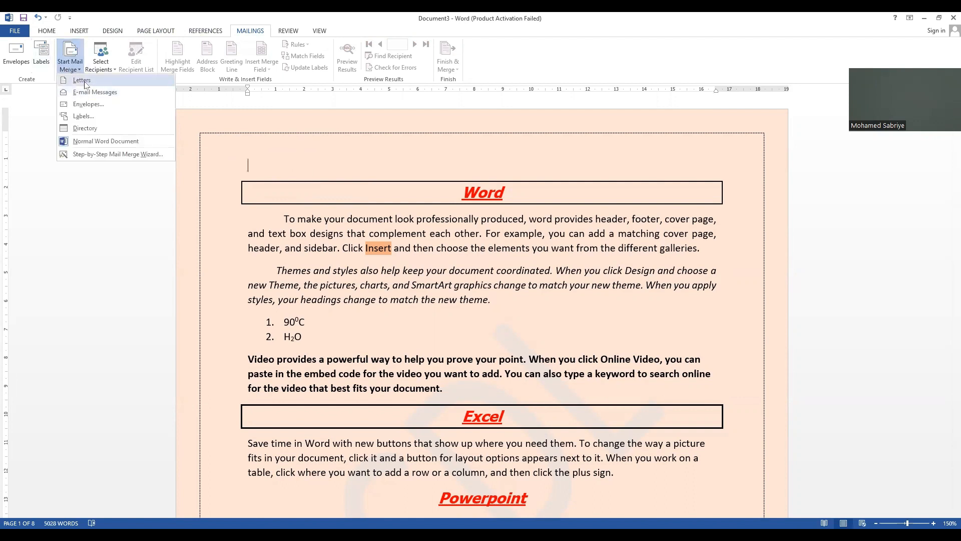
left_click(84, 81)
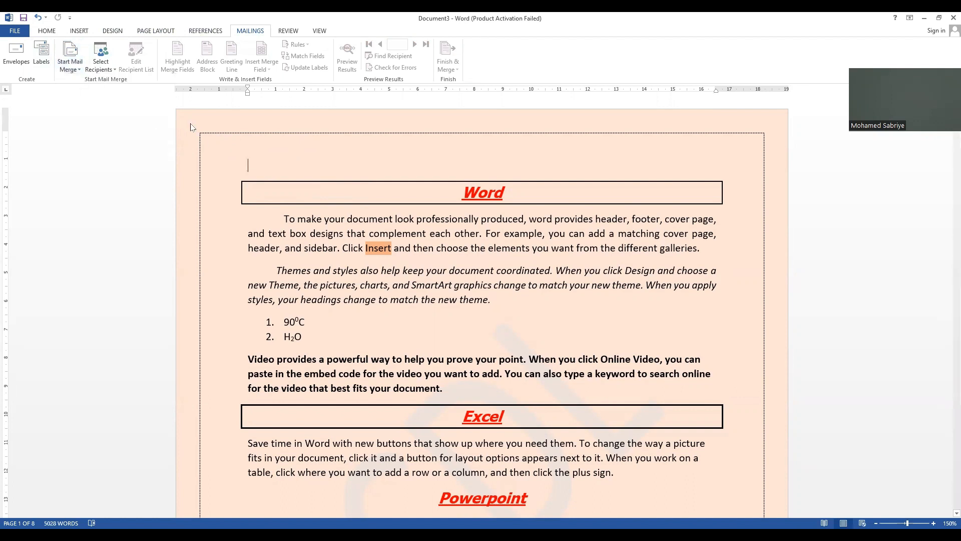
type("DE")
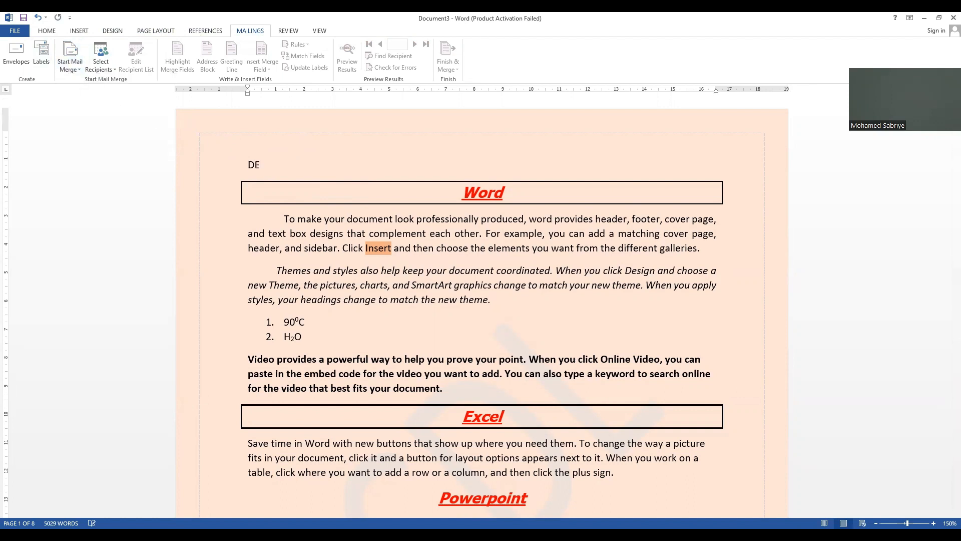
type("AR")
key("Return")
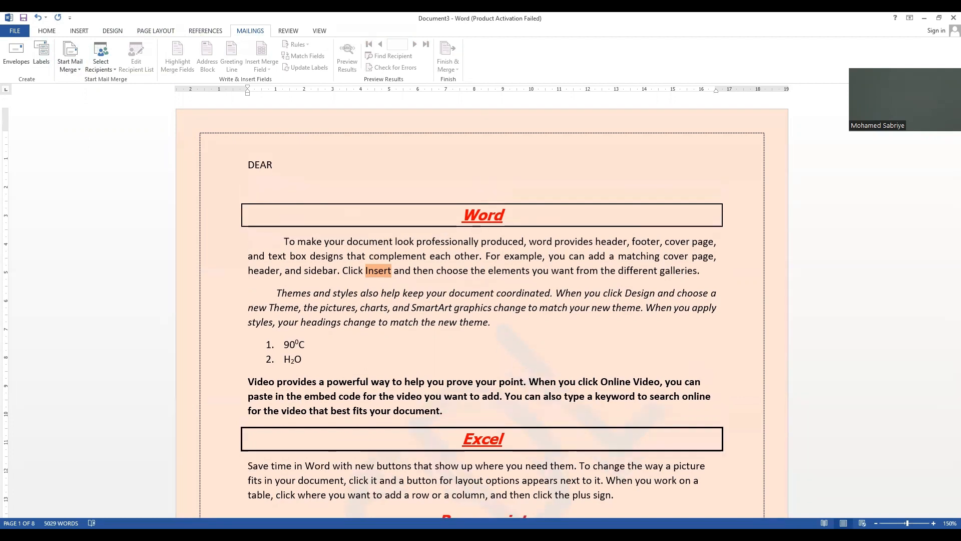
Step: Attach an existing recipient list from My Data Sources, using the Access database modified 1/2/2023 at 1:48 PM
left_click(100, 67)
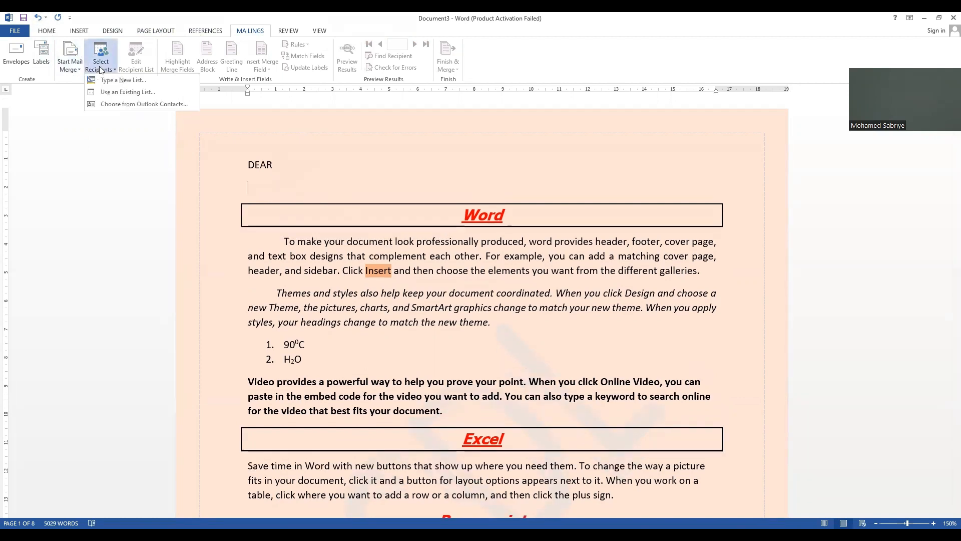
left_click(127, 92)
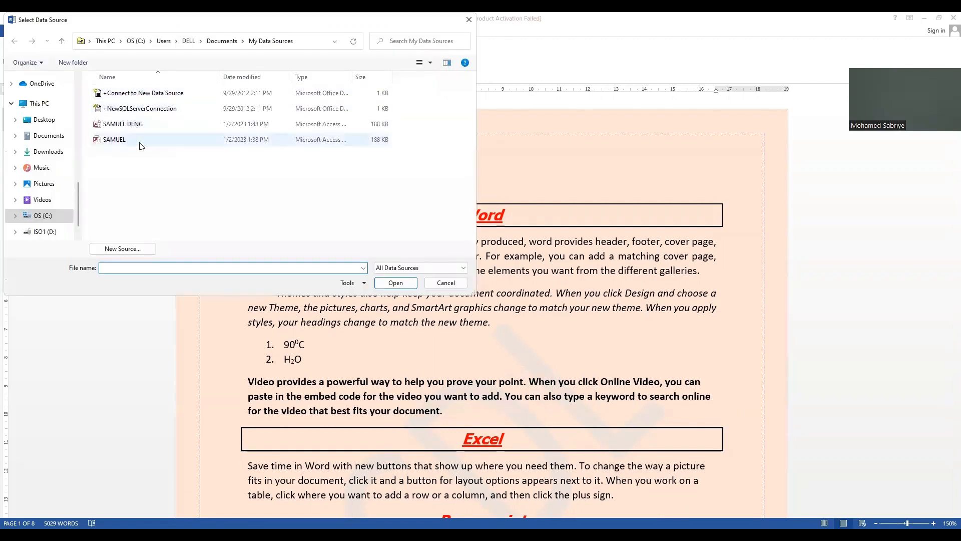
left_click(125, 129)
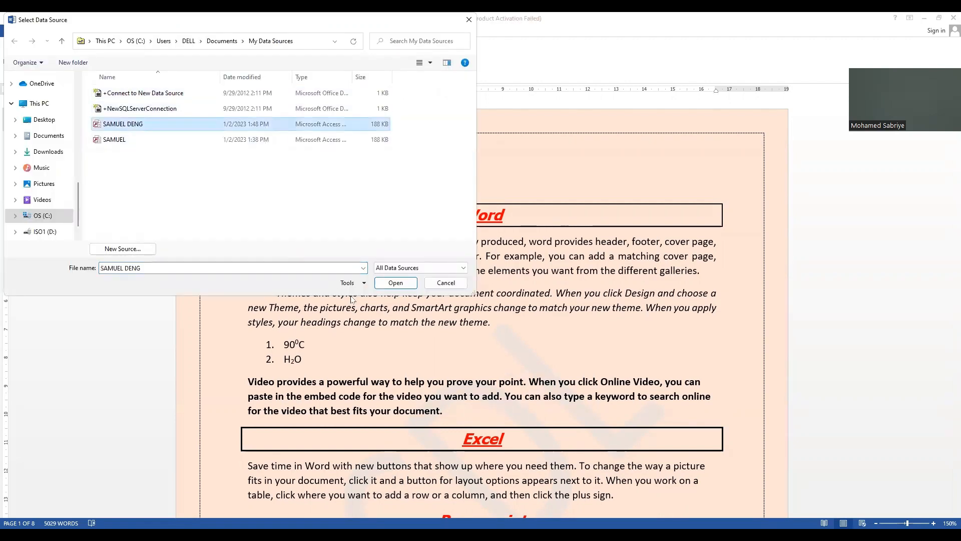
left_click(392, 287)
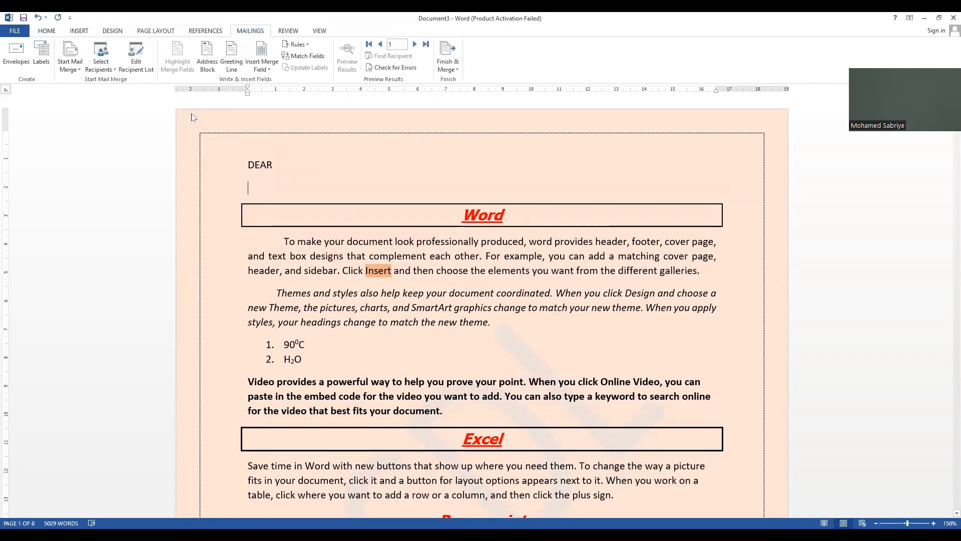
Step: Insert the Title, First_Name and Last_Name merge fields on the line below DEAR
left_click(263, 67)
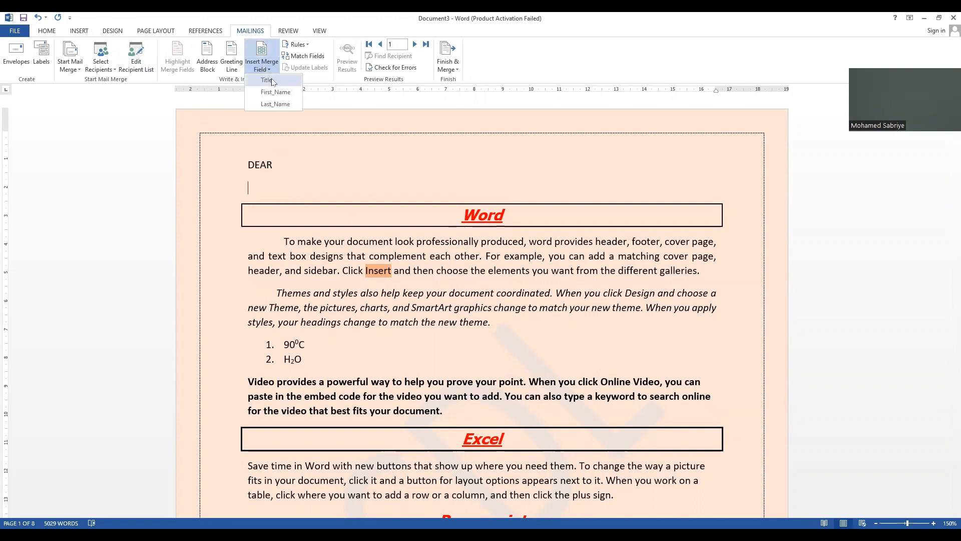
left_click(272, 82)
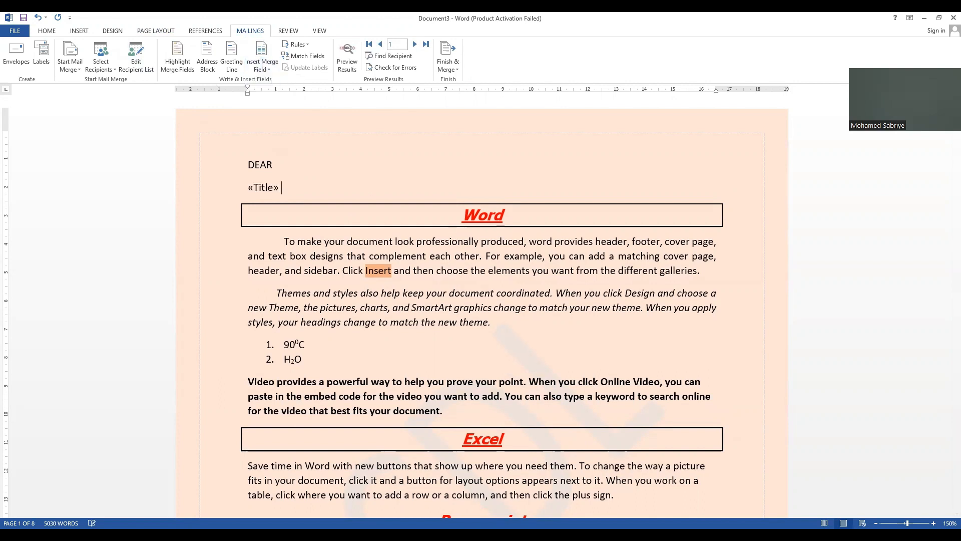
left_click(266, 70)
left_click(275, 91)
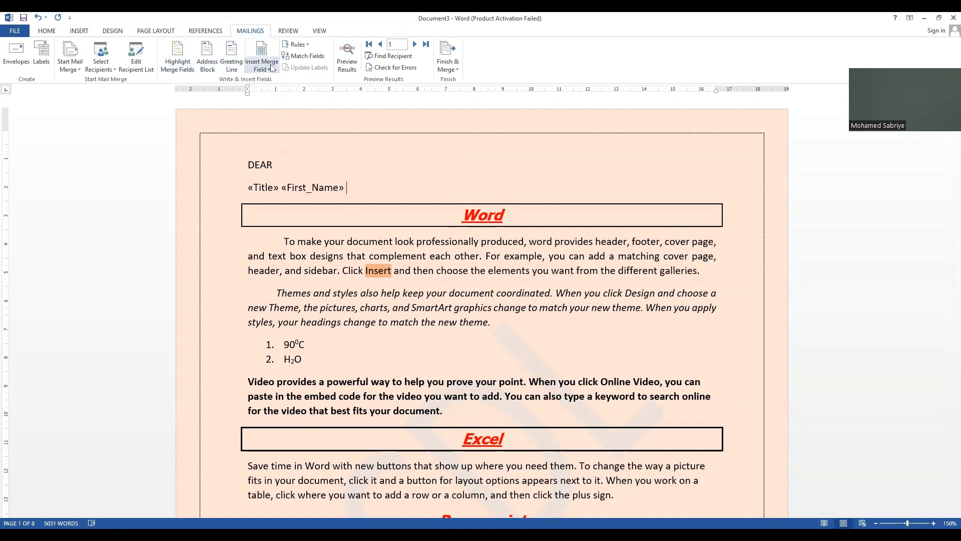
left_click(272, 69)
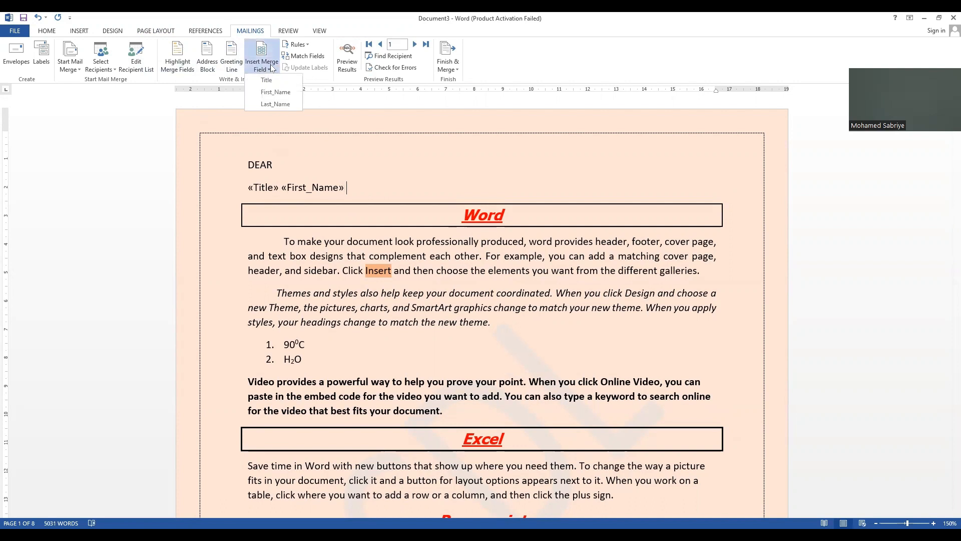
left_click(638, 354)
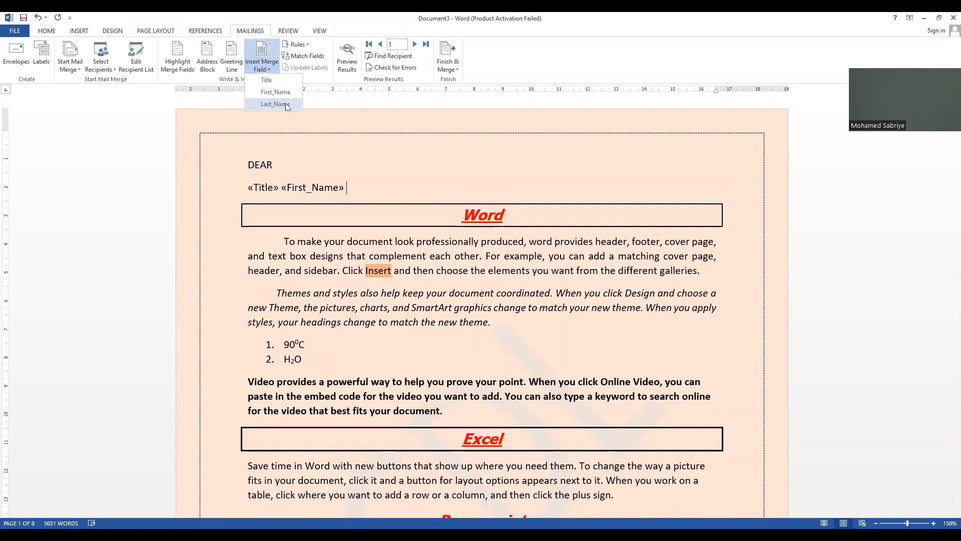
left_click(287, 106)
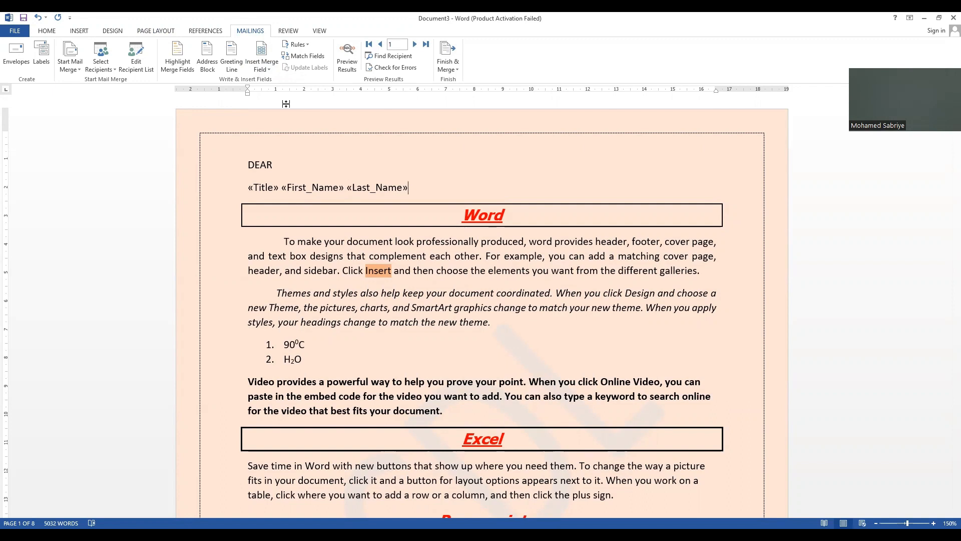
left_click(112, 70)
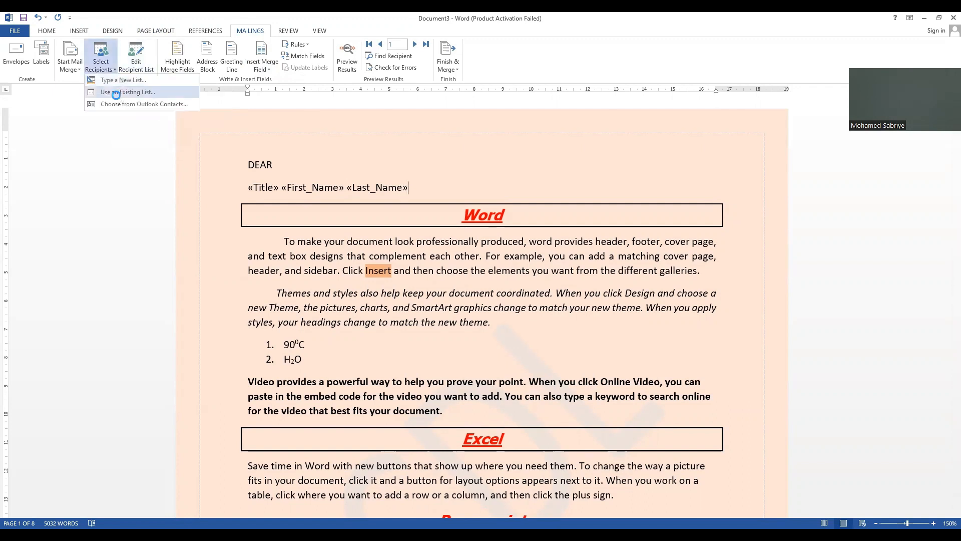
left_click(117, 94)
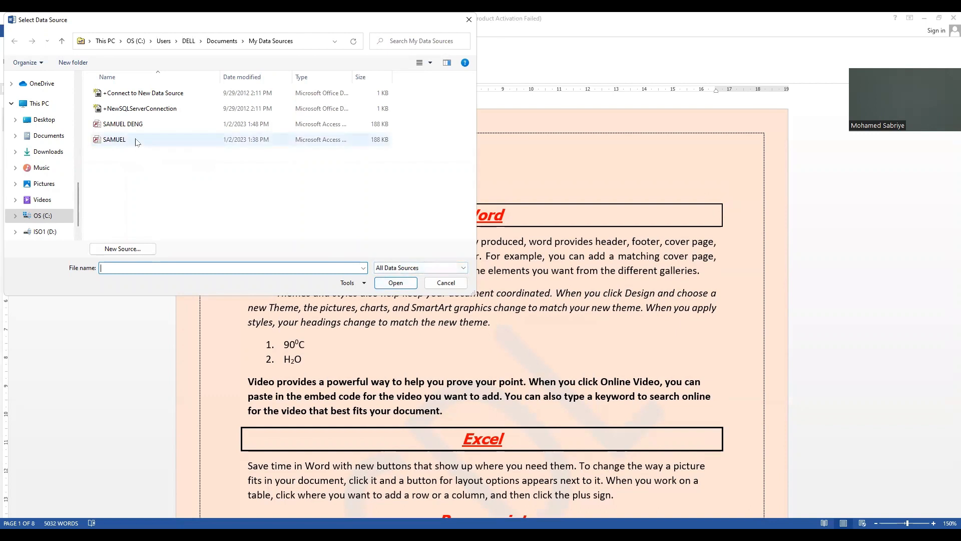
left_click(469, 20)
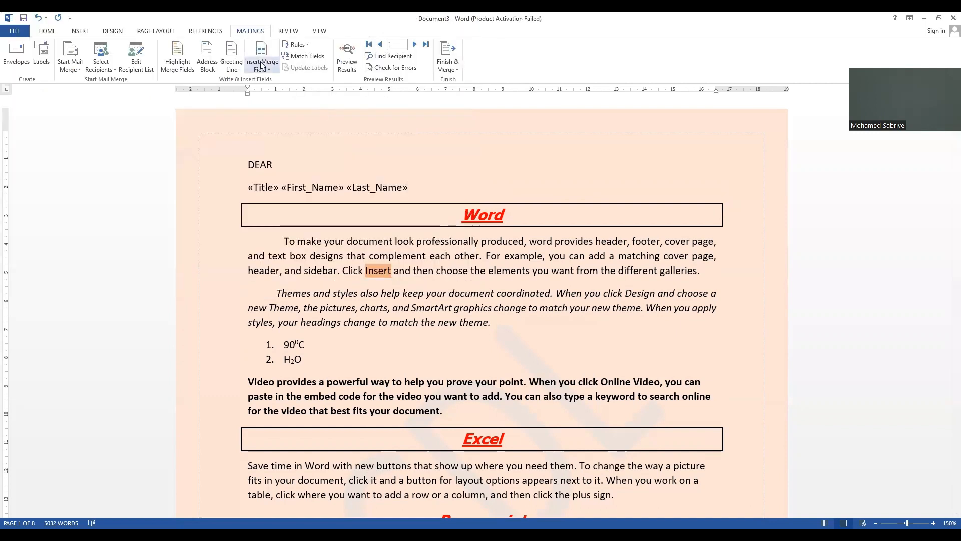
Step: Preview the merge results and finish the merge into individual editable letters
left_click(353, 62)
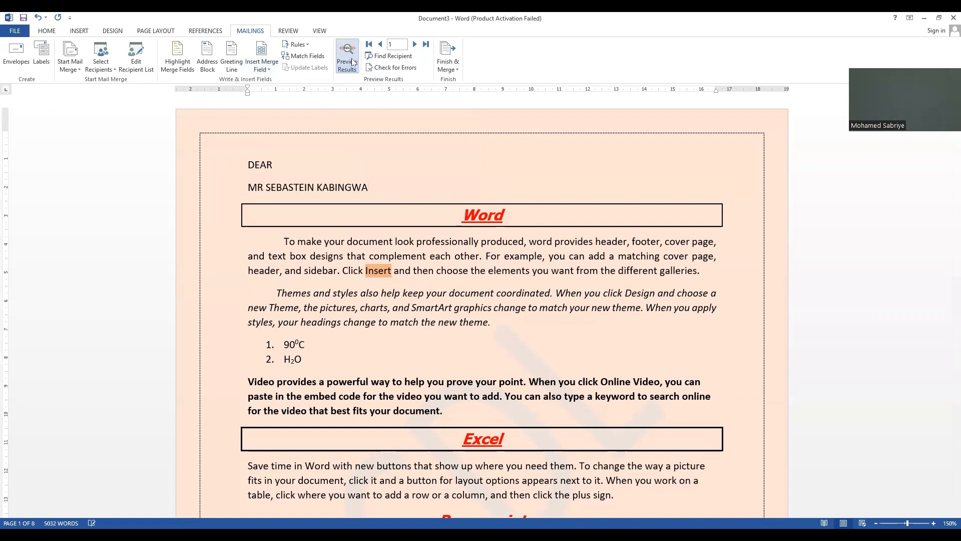
left_click(451, 70)
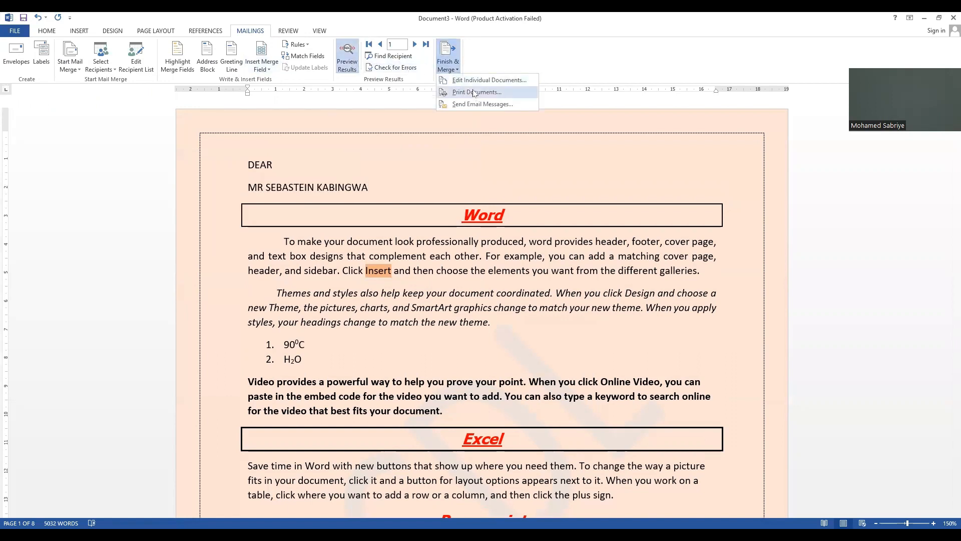
left_click(471, 81)
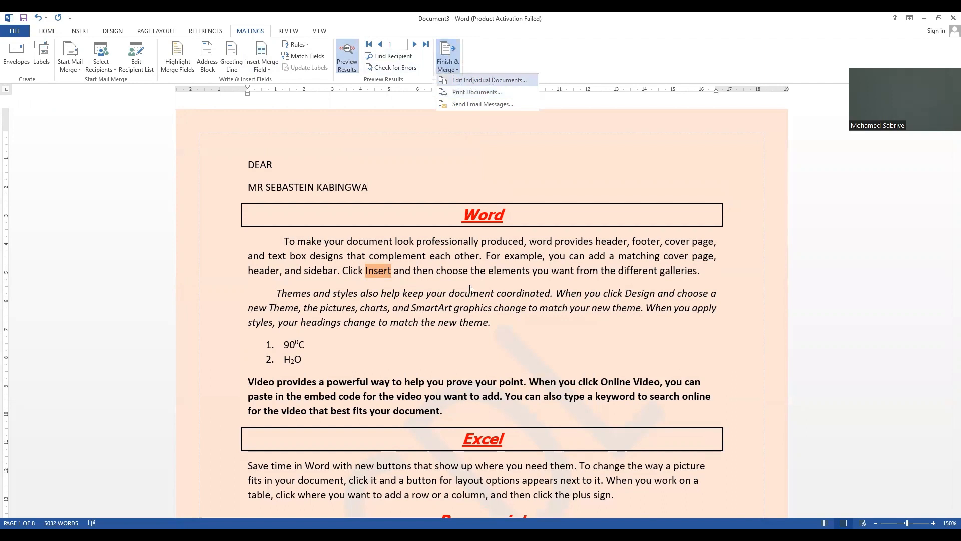
left_click(475, 295)
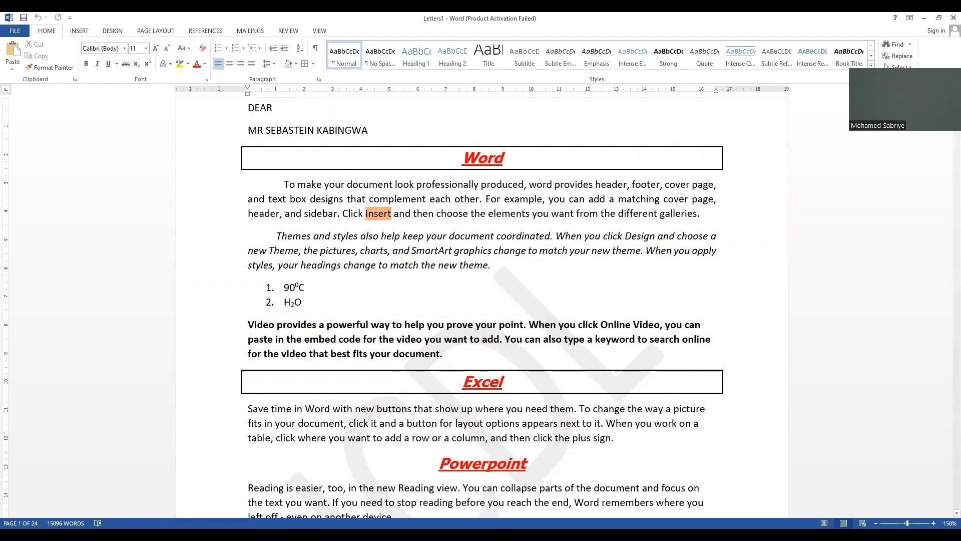
Step: Look through the merged letters document to check the name line in each recipient's copy
left_click_drag(956, 107, 948, 237)
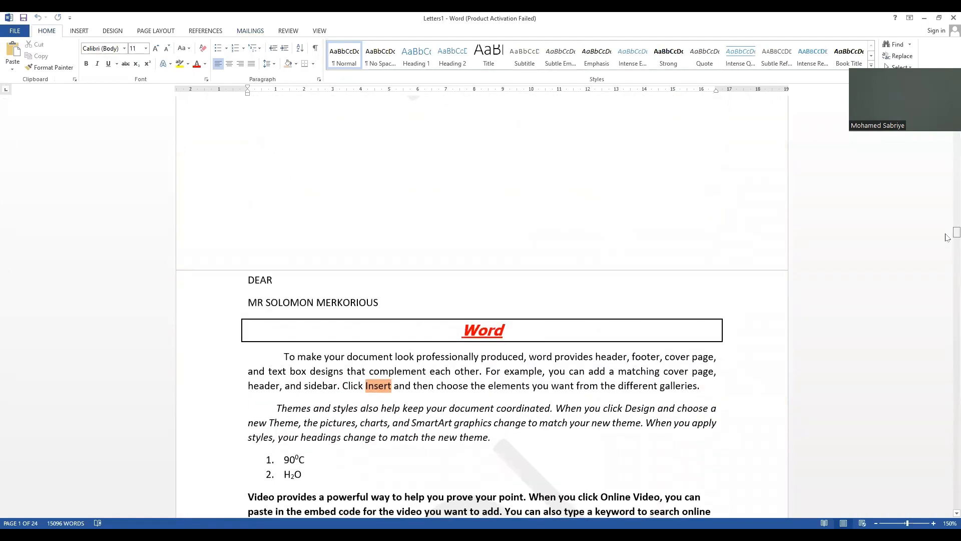
left_click_drag(945, 237, 948, 331)
left_click_drag(948, 342, 948, 376)
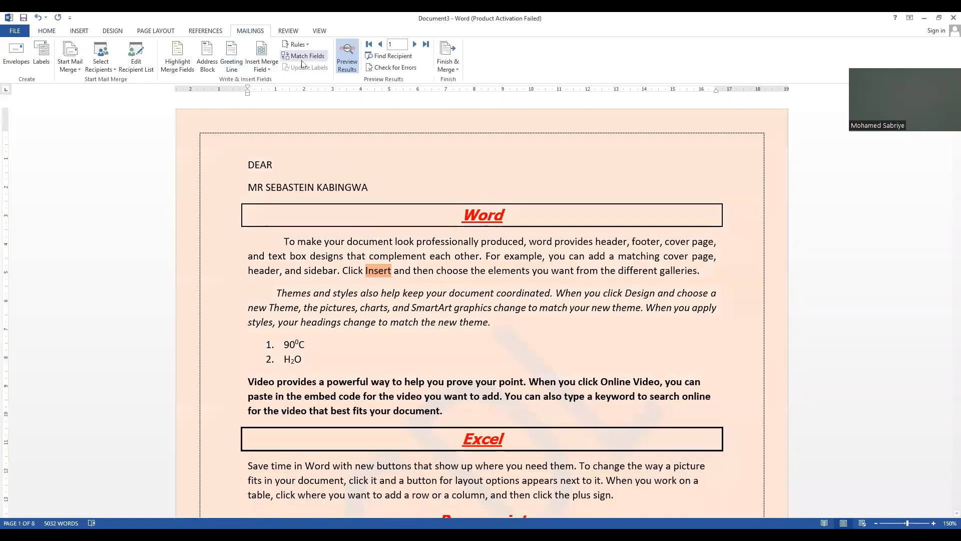
Step: Turn off the results preview and replace the Last_Name merge field after First_Name with a freshly inserted one
left_click(340, 66)
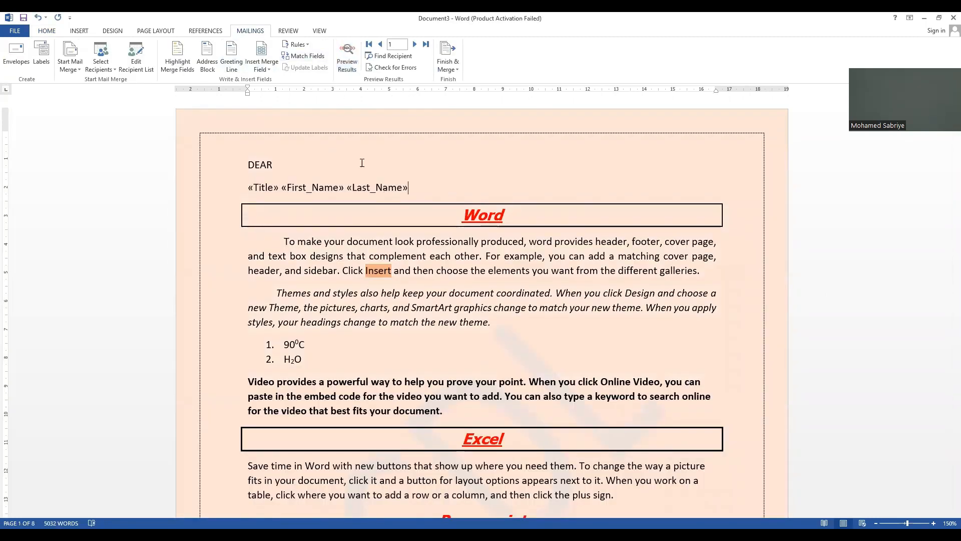
key("BackSpace")
key("BackSpace")
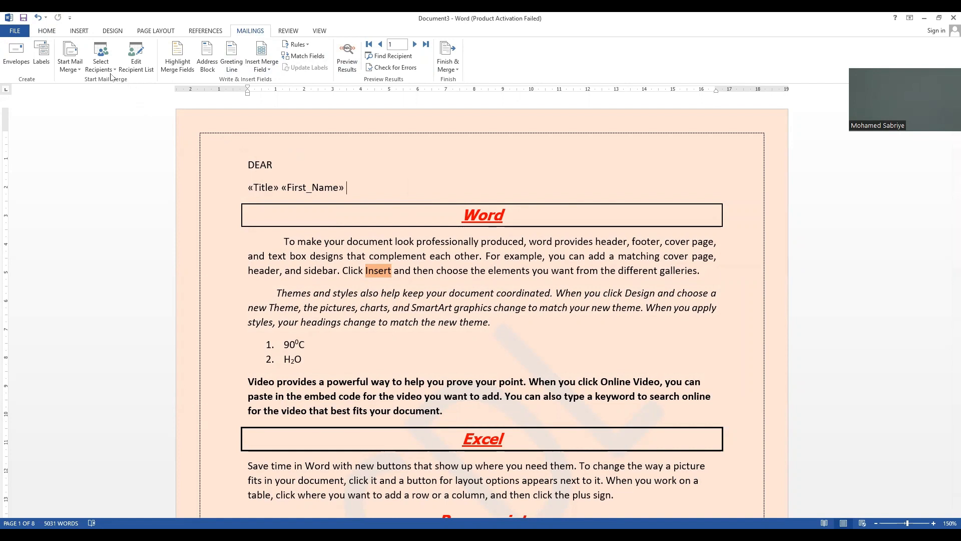
left_click(260, 69)
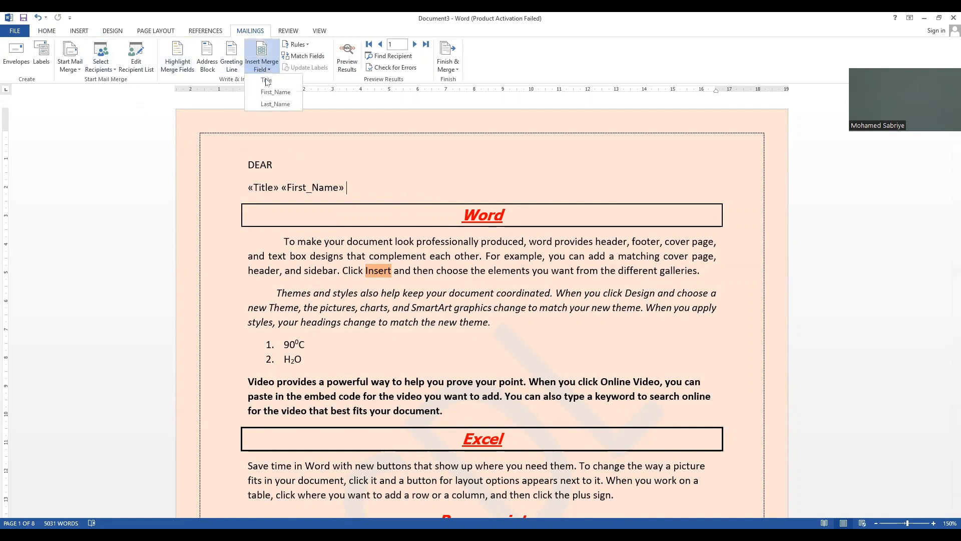
left_click(275, 105)
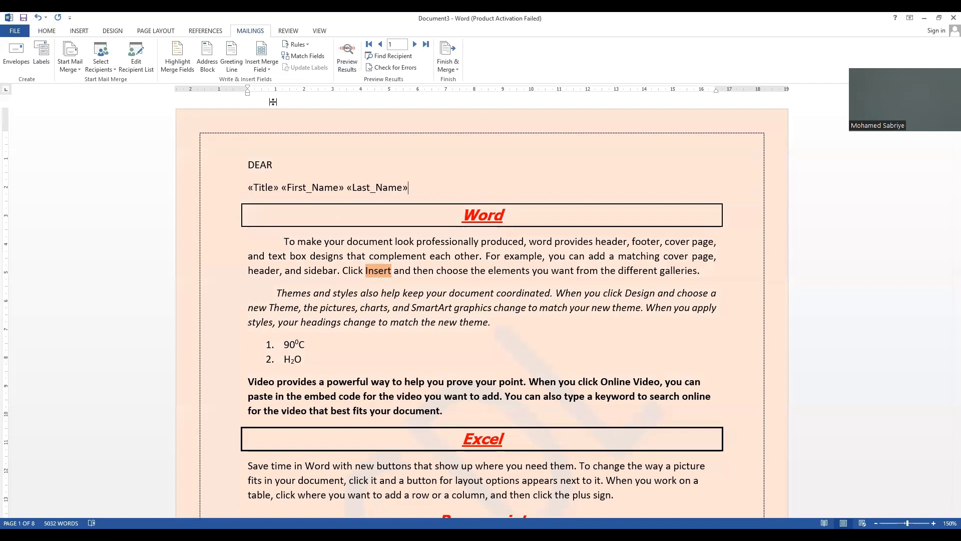
Step: Move the Last_Name merge field to its own line below the Title and First_Name fields
double_click(359, 184)
key("Delete")
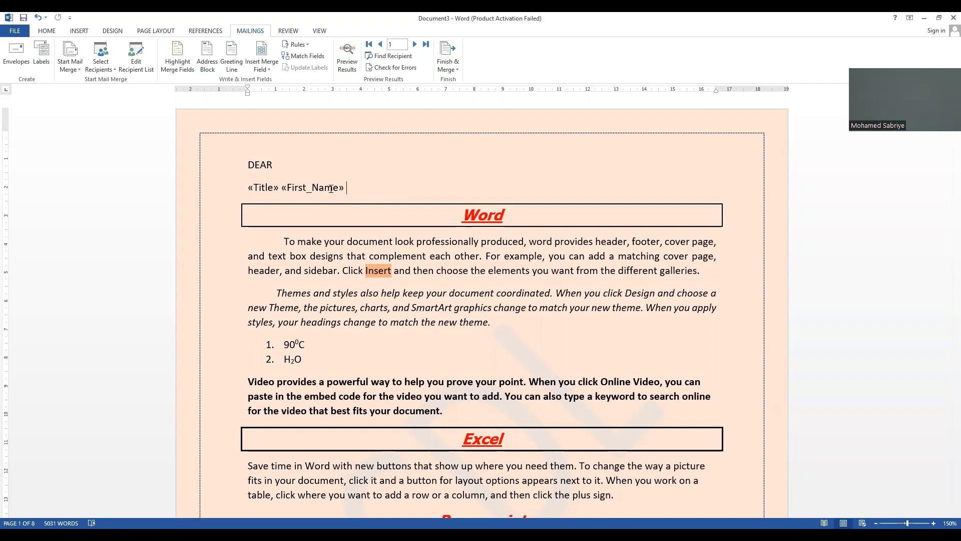
key("Return")
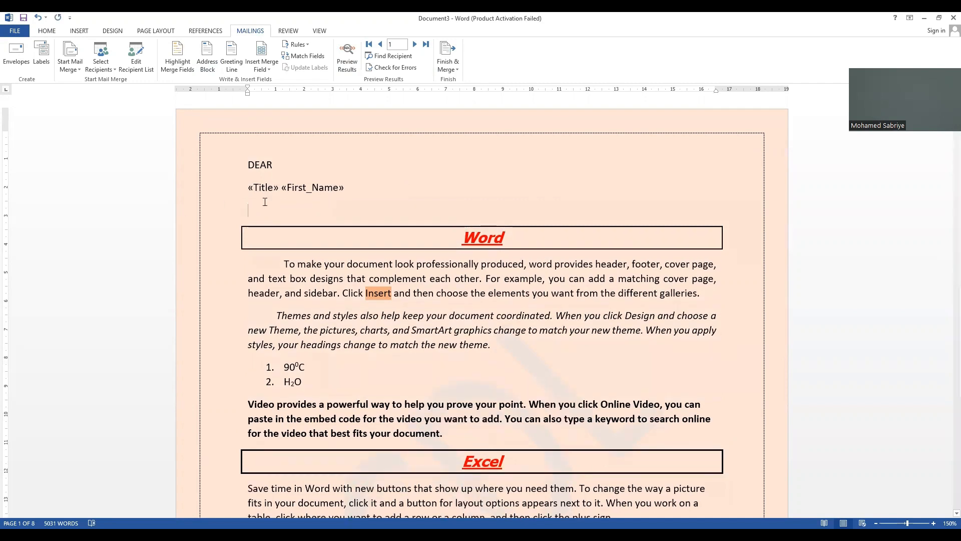
left_click(265, 65)
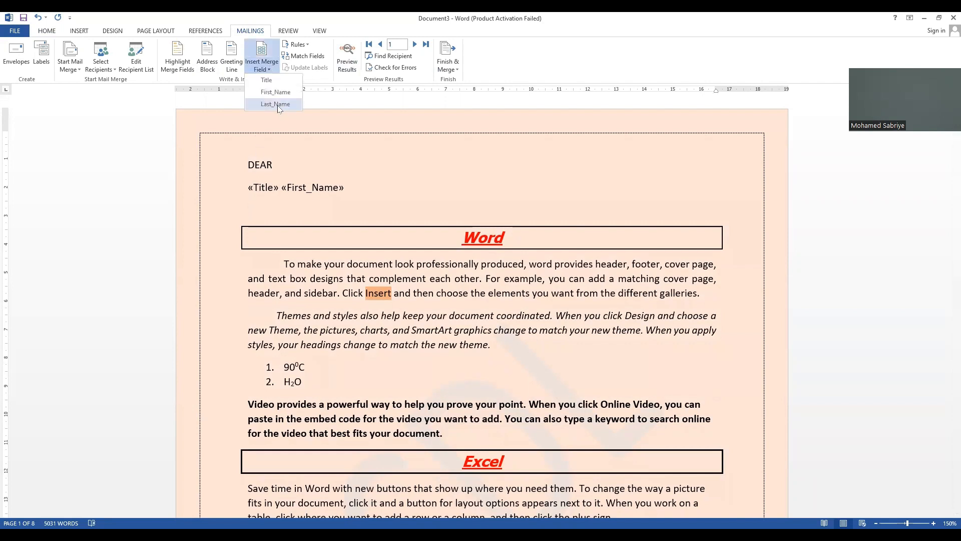
left_click(277, 104)
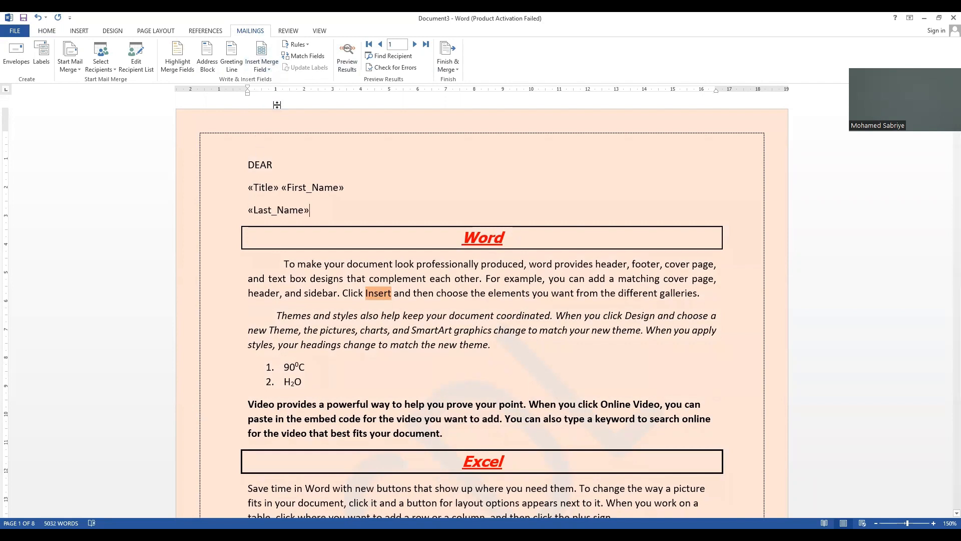
left_click(449, 73)
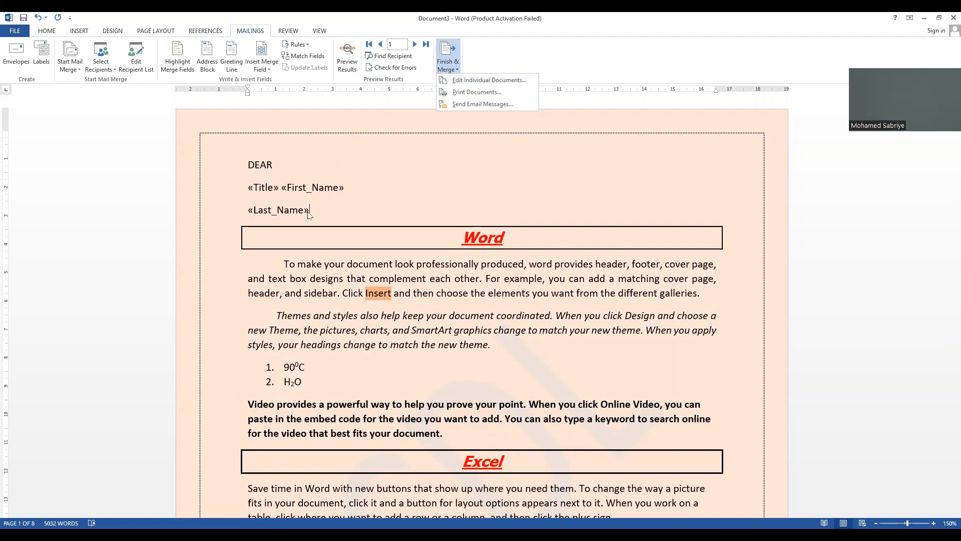
left_click(267, 71)
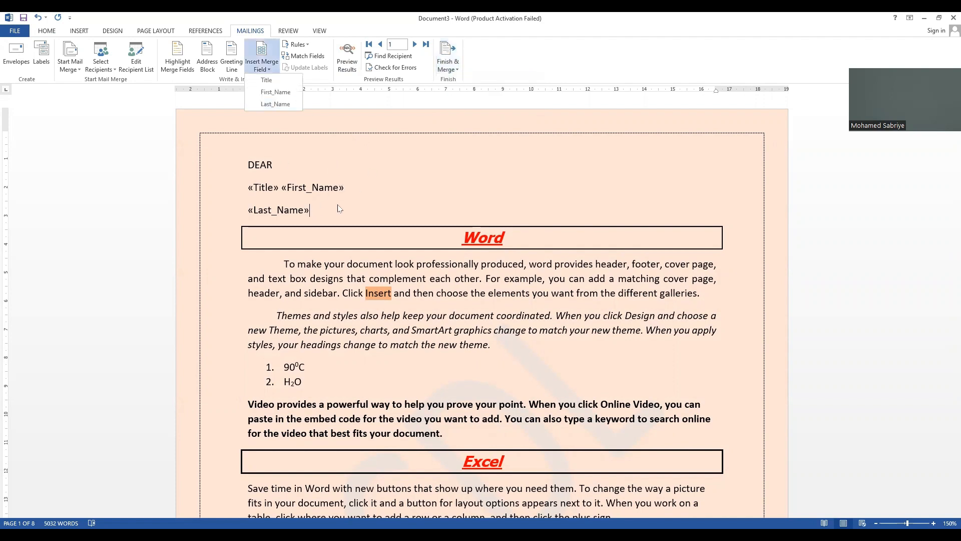
left_click(452, 70)
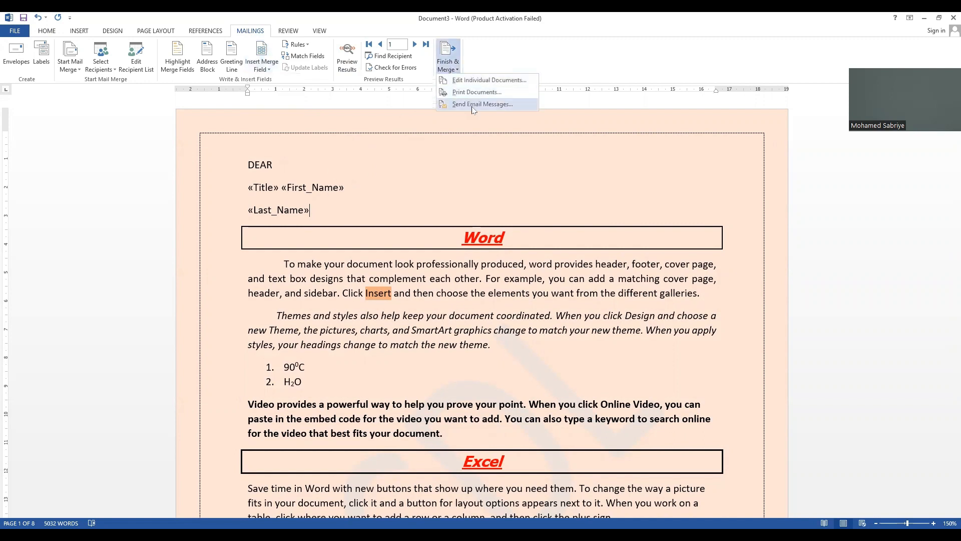
left_click(490, 80)
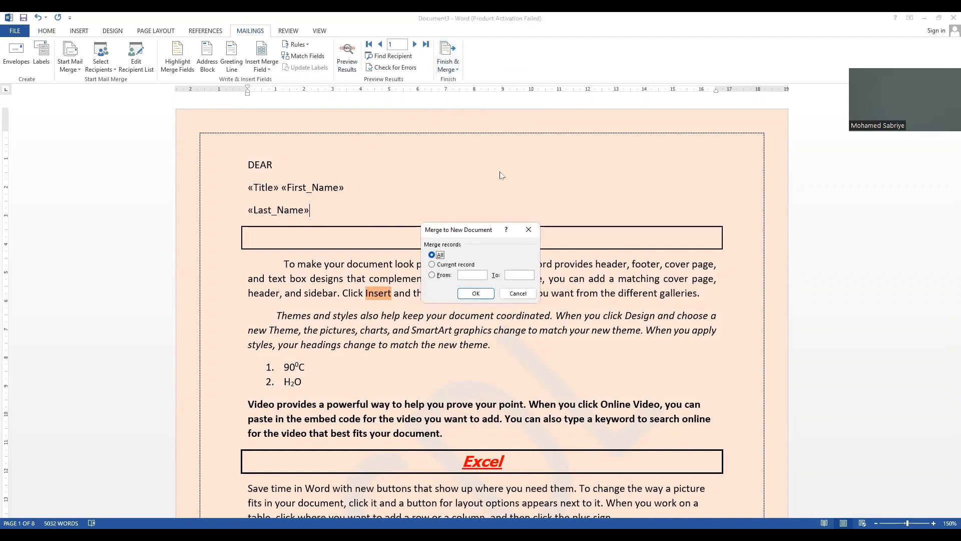
left_click(529, 230)
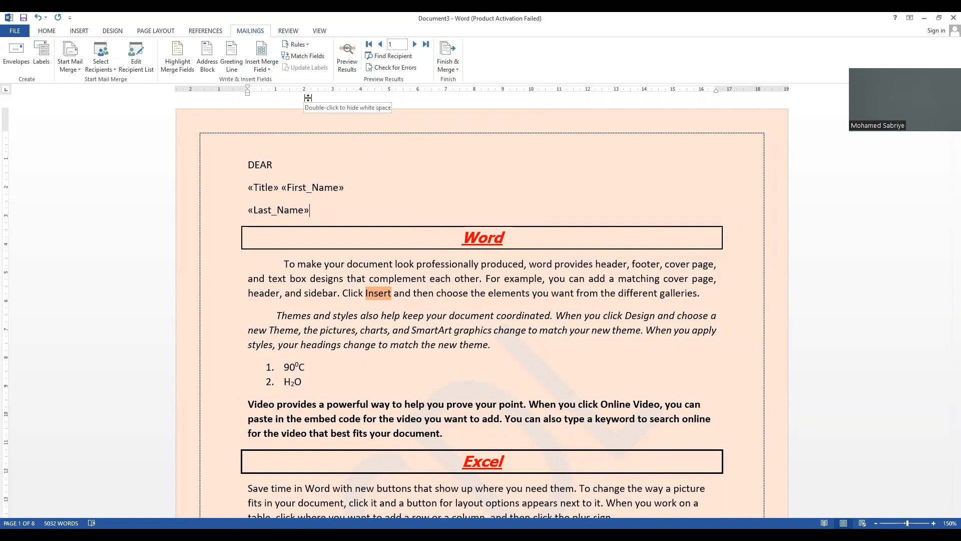
Step: Choose Letters as the mail merge type and view the existing lists in My Data Sources without attaching one
left_click(75, 70)
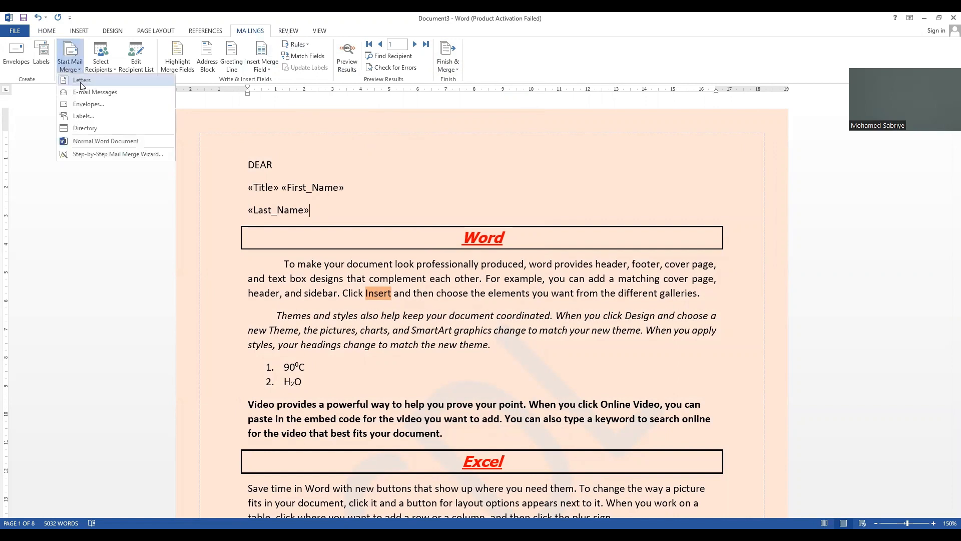
left_click(81, 82)
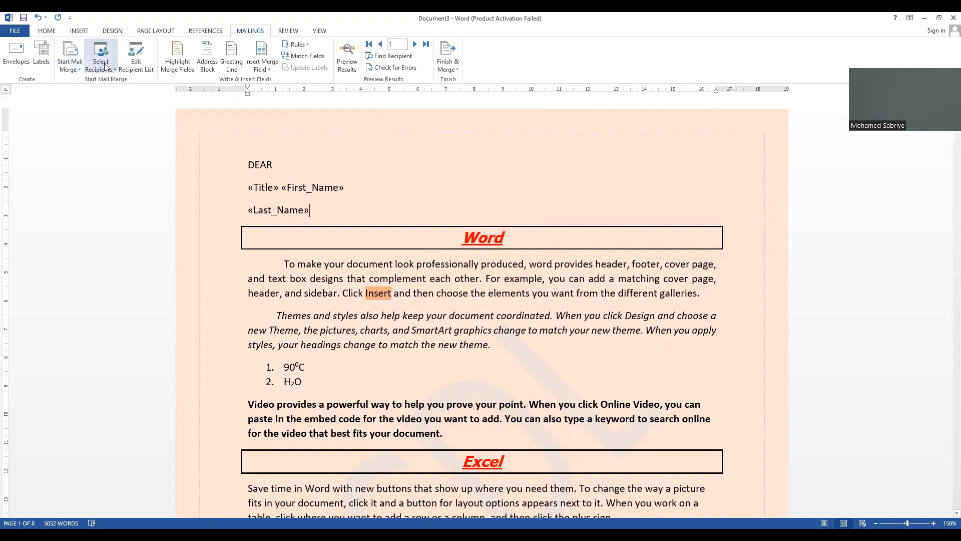
left_click(105, 66)
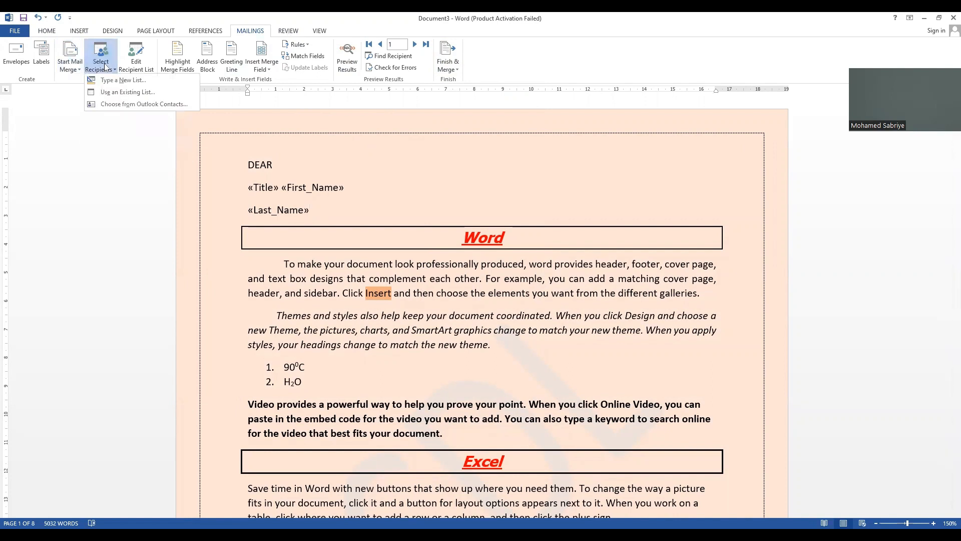
left_click(117, 93)
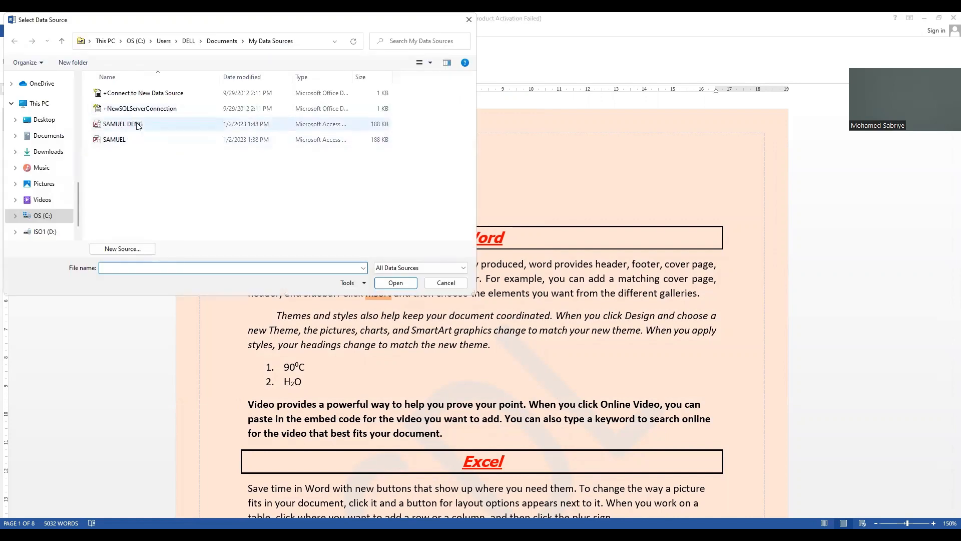
left_click(468, 21)
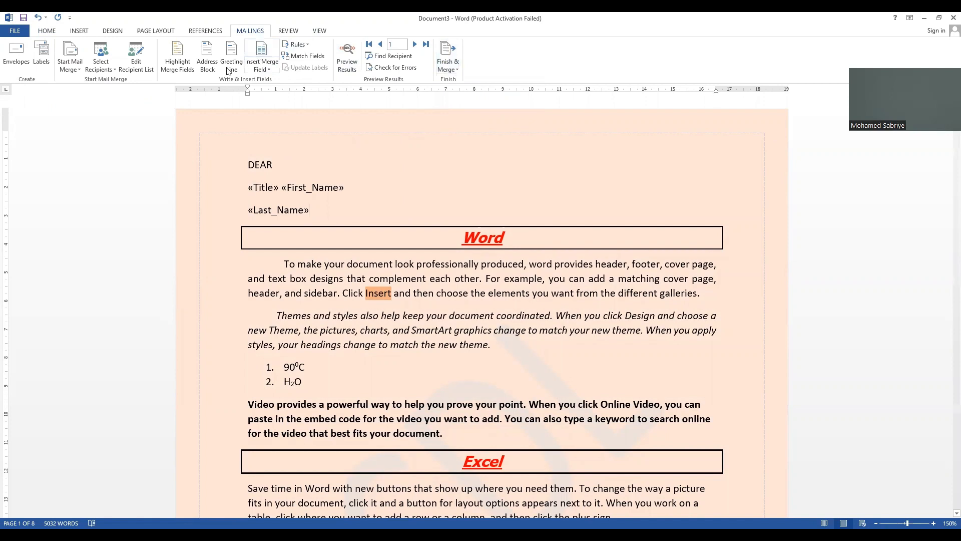
left_click(269, 70)
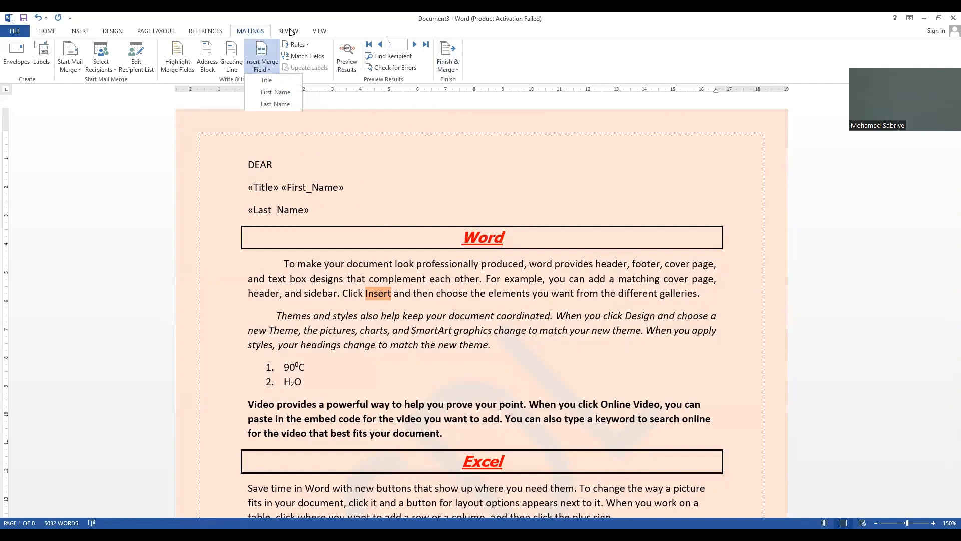
left_click(289, 31)
left_click(156, 31)
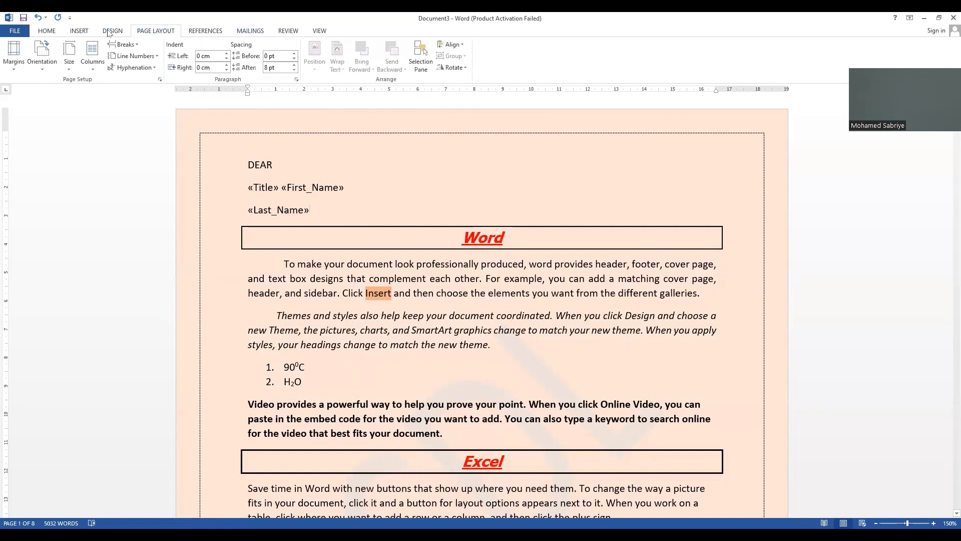
left_click(112, 31)
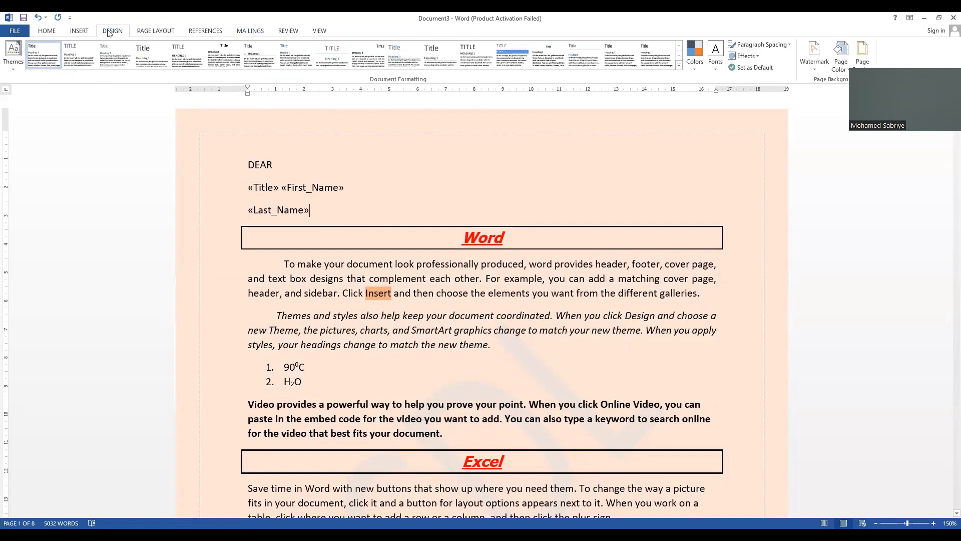
left_click(204, 29)
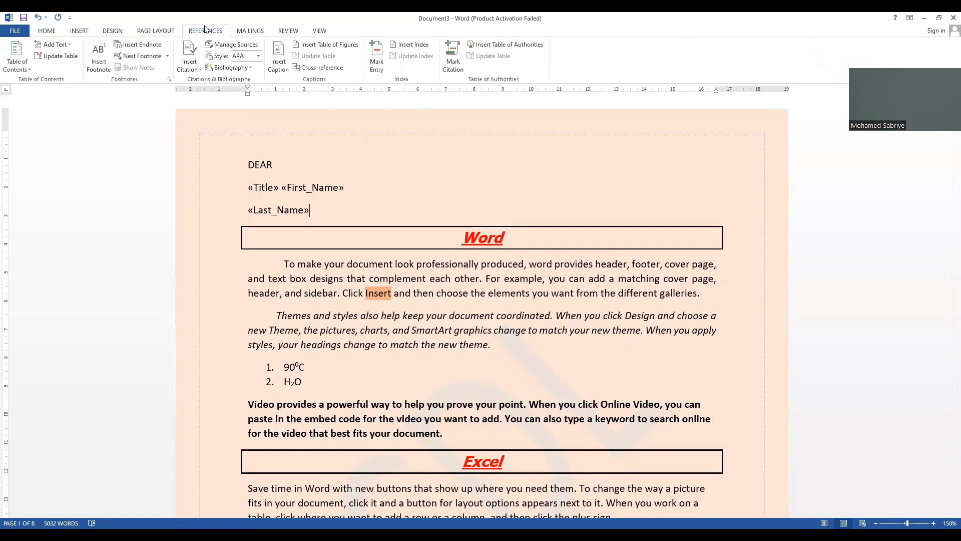
left_click(157, 33)
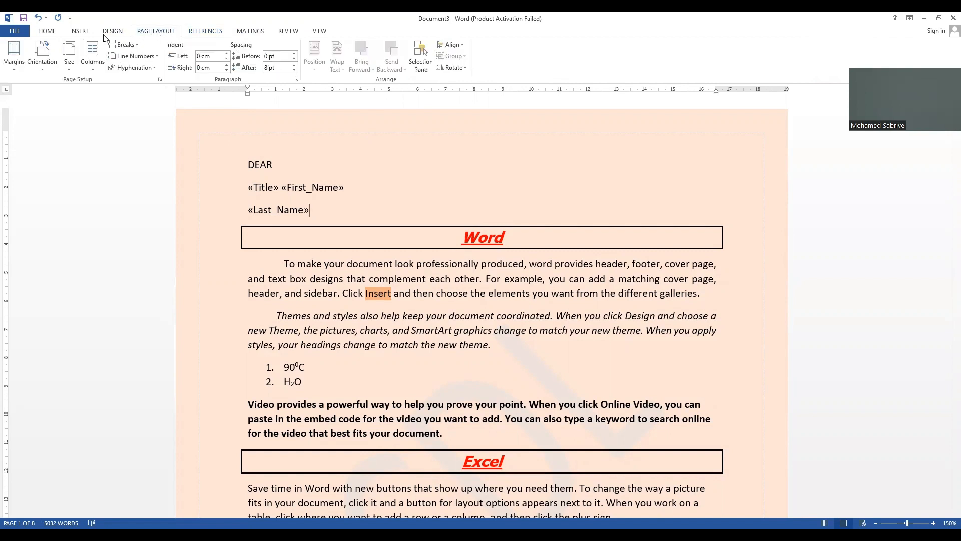
left_click(111, 32)
left_click(201, 32)
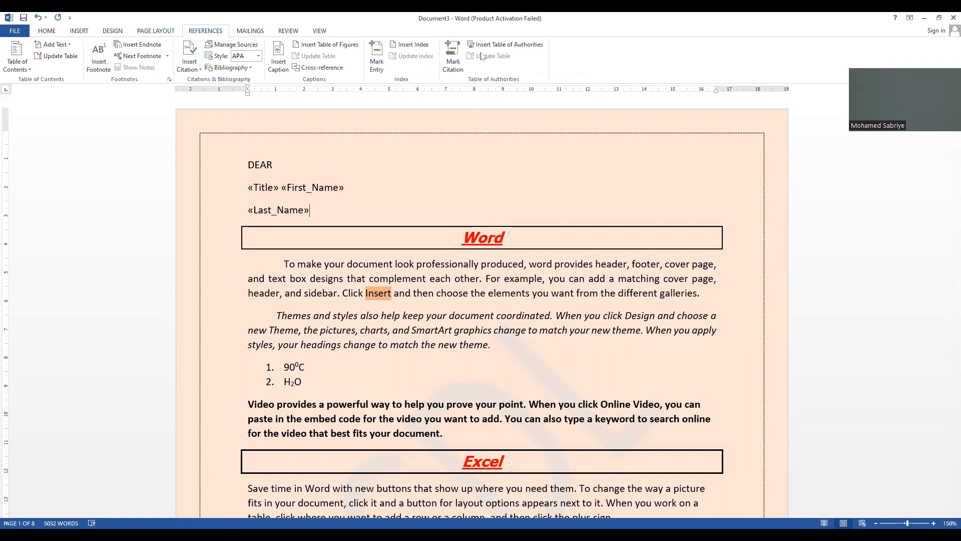
left_click(253, 31)
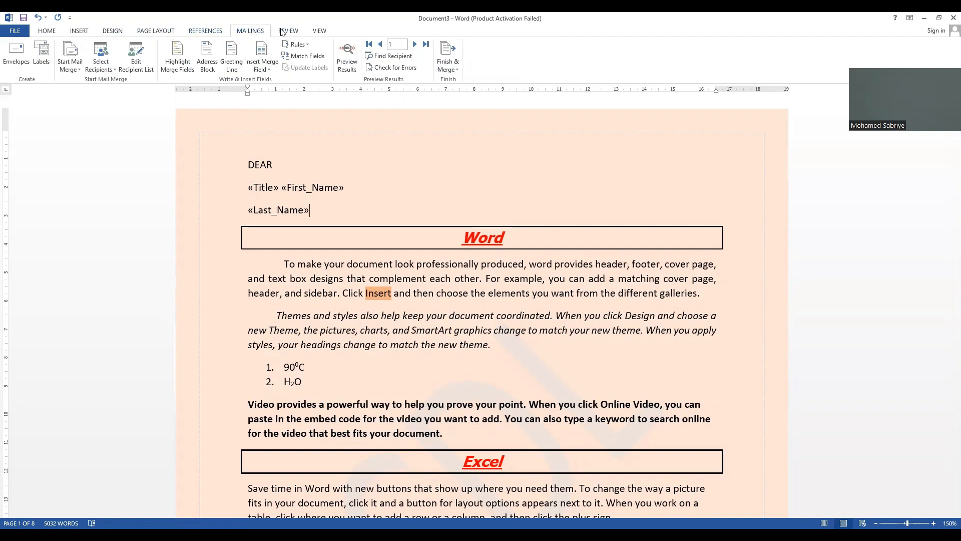
left_click(284, 31)
left_click(321, 31)
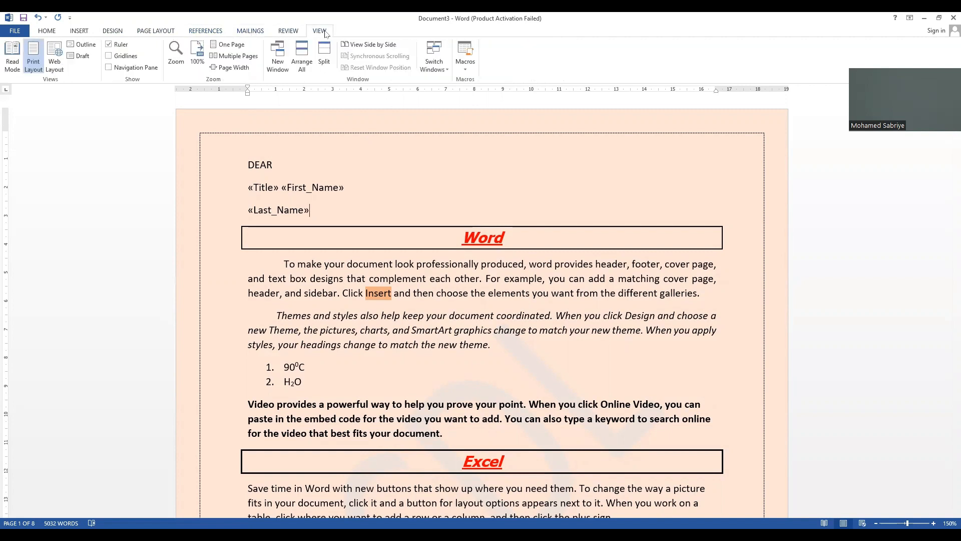
left_click(108, 32)
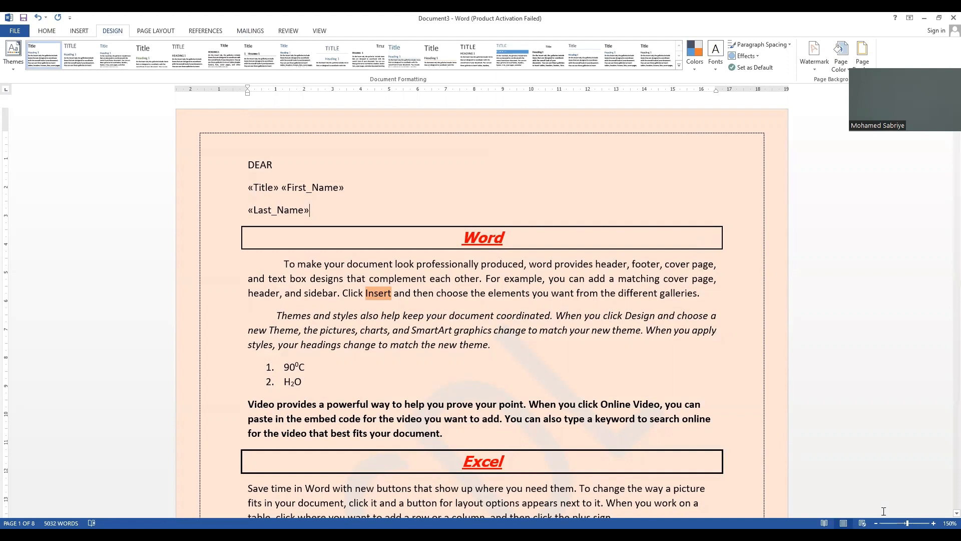
Step: Add a Dropped drop cap two lines deep to the bold paragraph beginning with "Video"
left_click(78, 31)
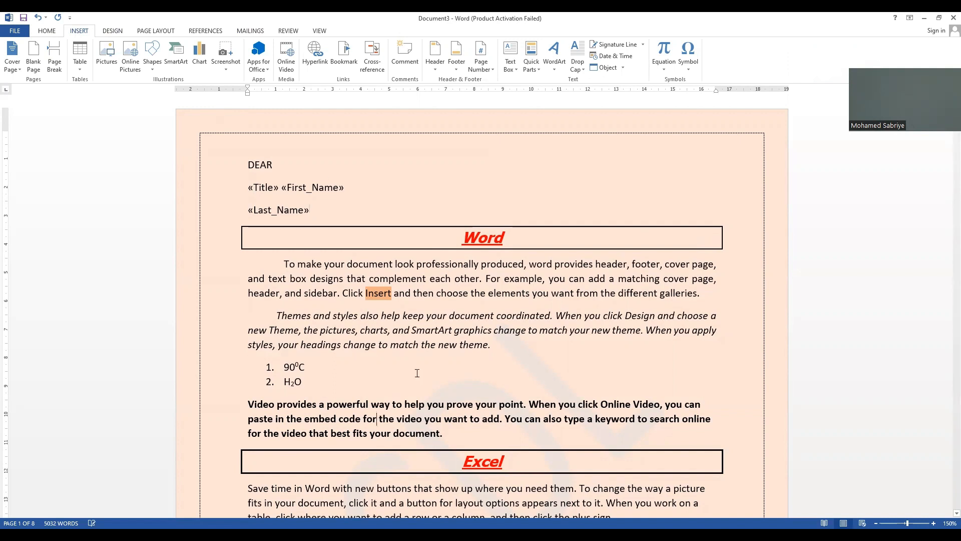
left_click(574, 70)
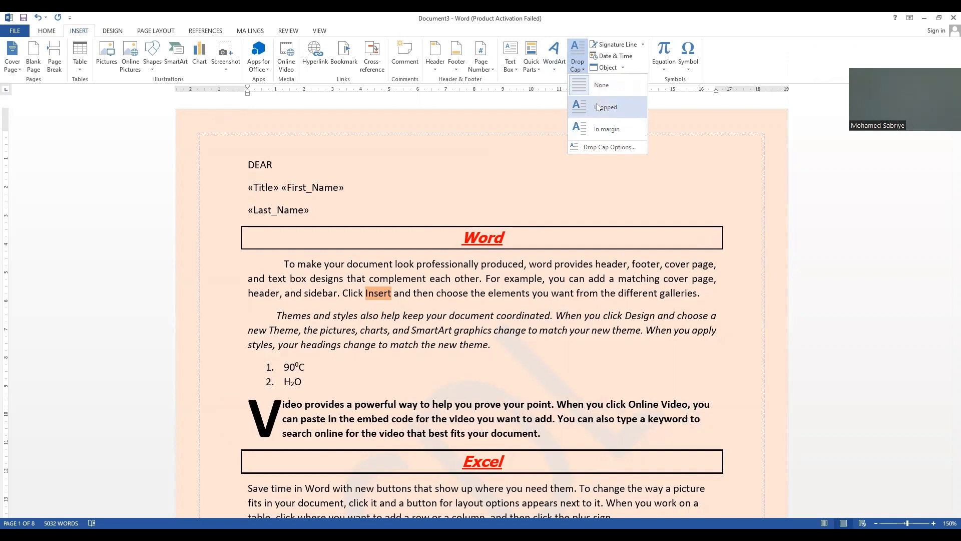
left_click(615, 147)
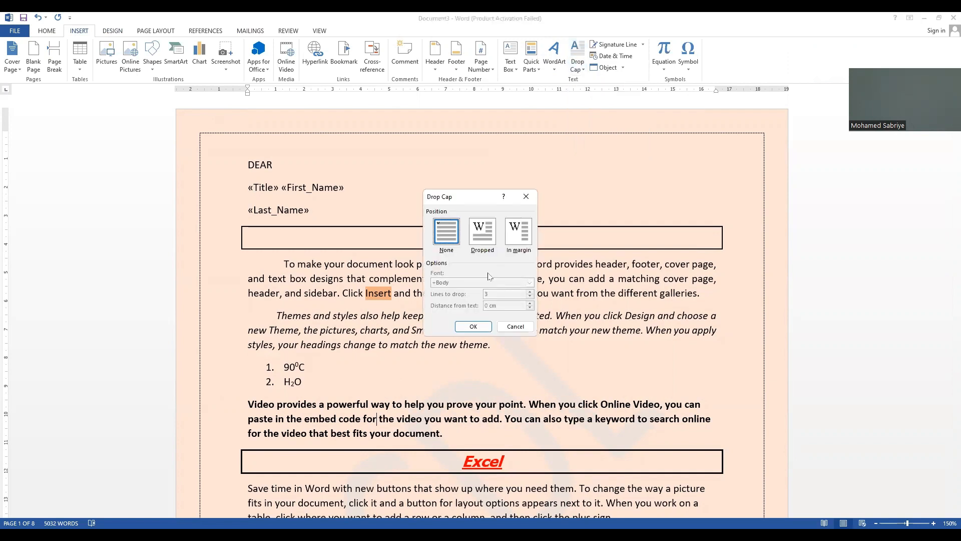
left_click(491, 235)
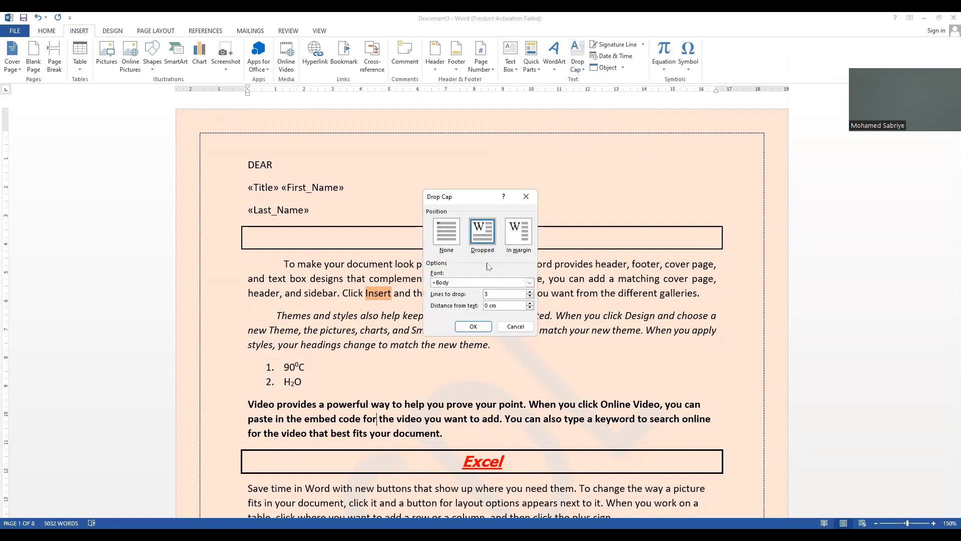
left_click(531, 297)
left_click(473, 327)
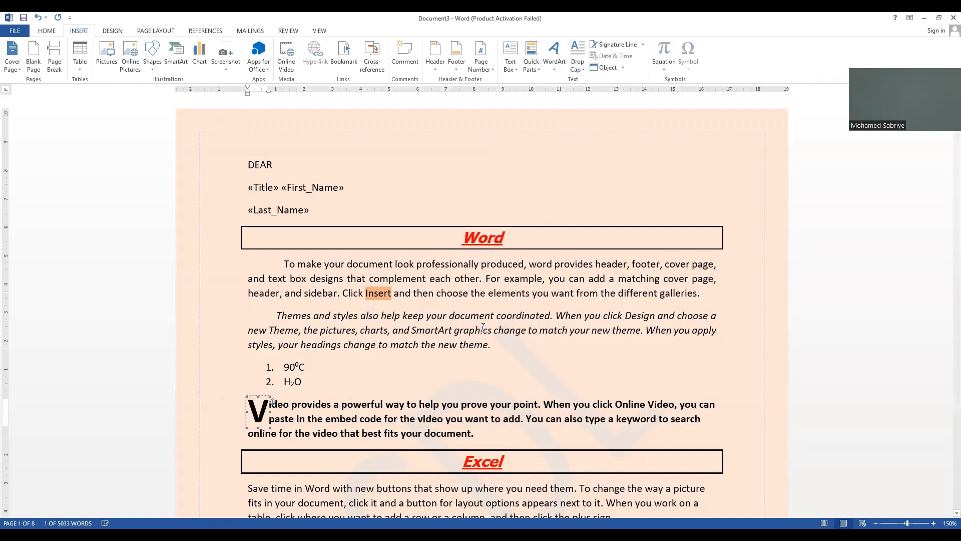
left_click(356, 405)
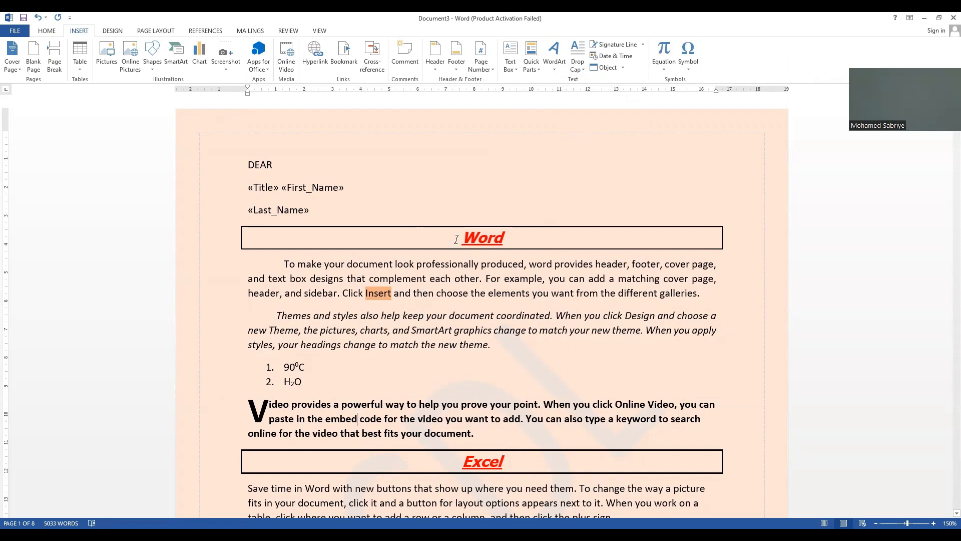
Step: Insert the Austin header with the document title "MORNING CLASS" and return to the body text
left_click(434, 70)
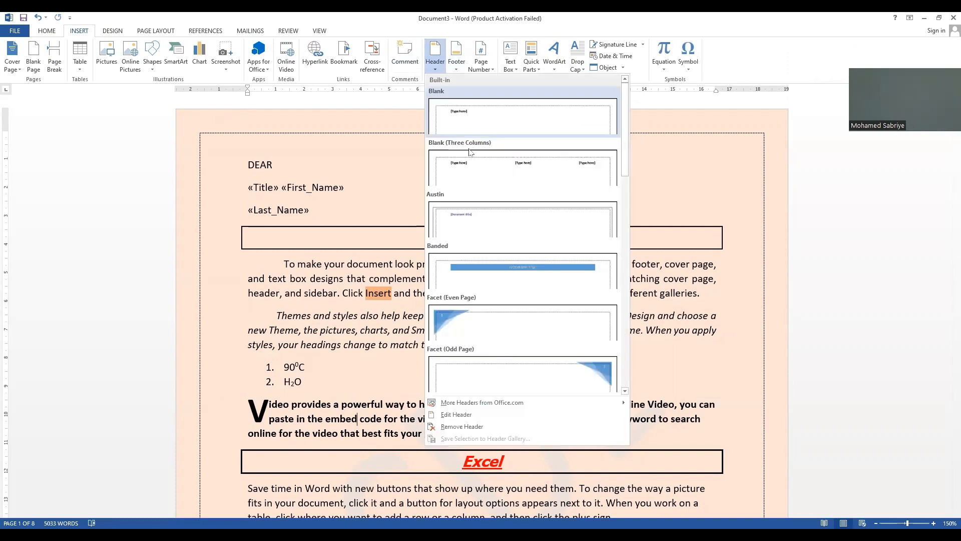
left_click(510, 222)
left_click(318, 153)
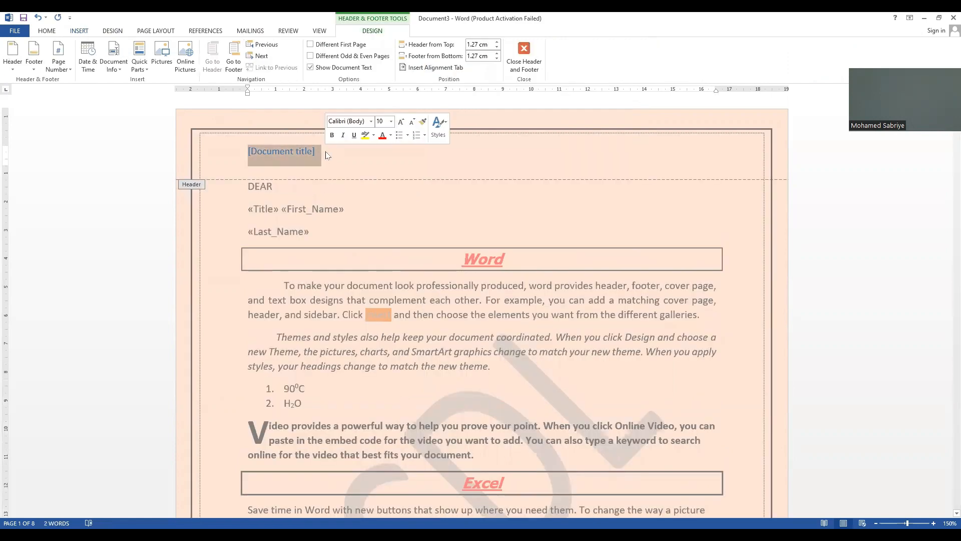
type("MOR")
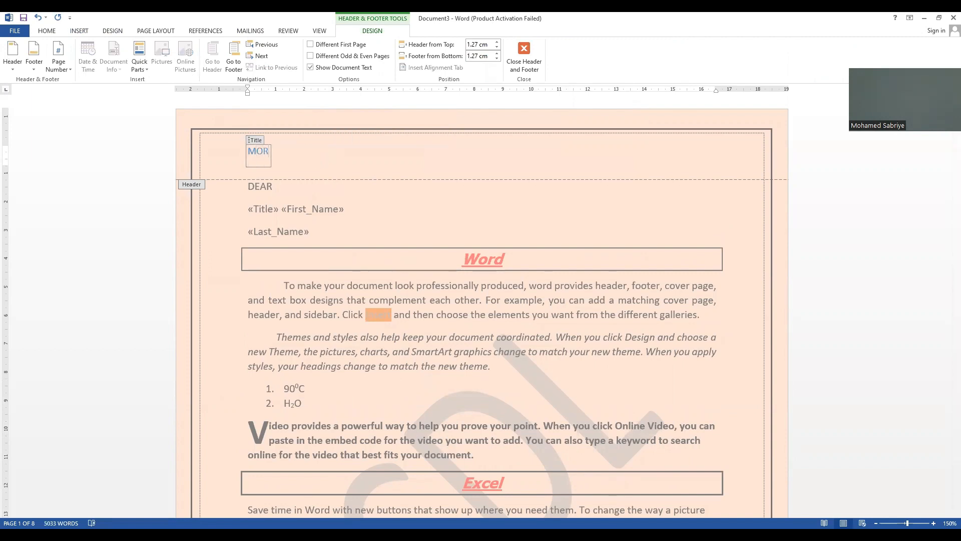
type("NING CLASS")
double_click(387, 202)
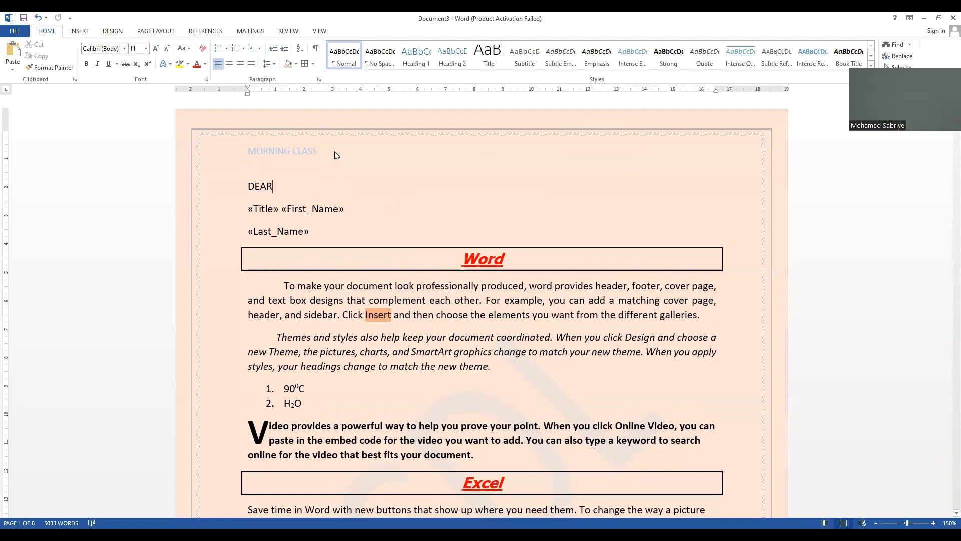
Step: Insert a Blank (Three Columns) footer and replace its left placeholder with the current date in the 4/28/2023 format
left_click(82, 35)
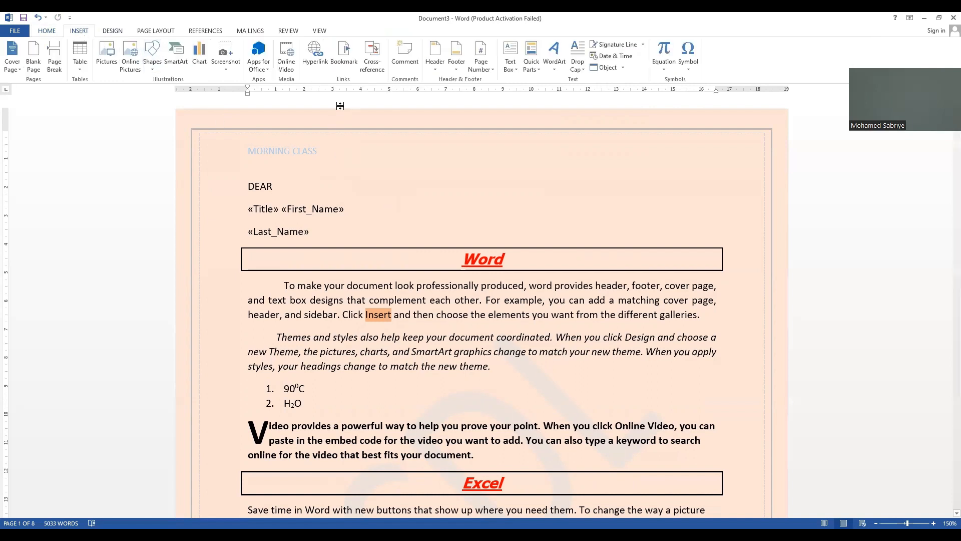
left_click(457, 68)
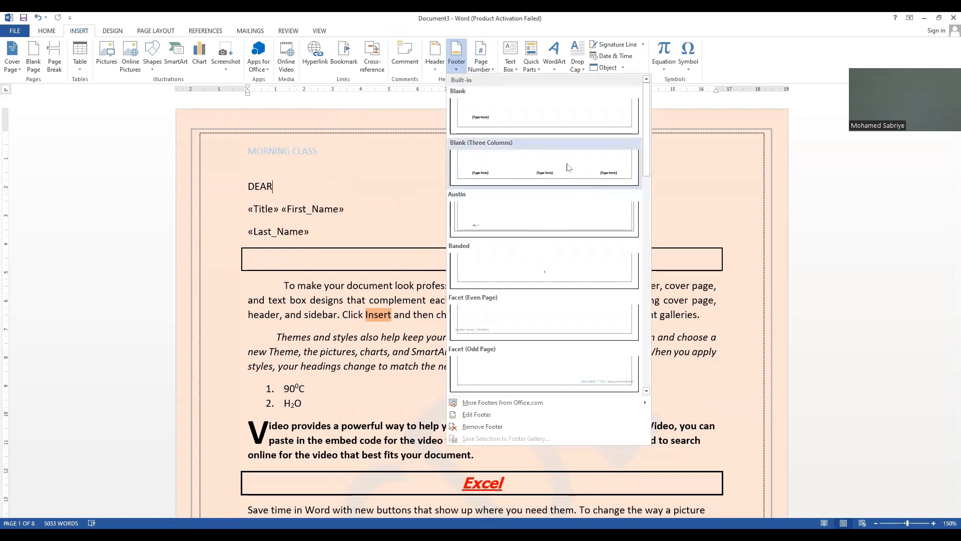
left_click(568, 167)
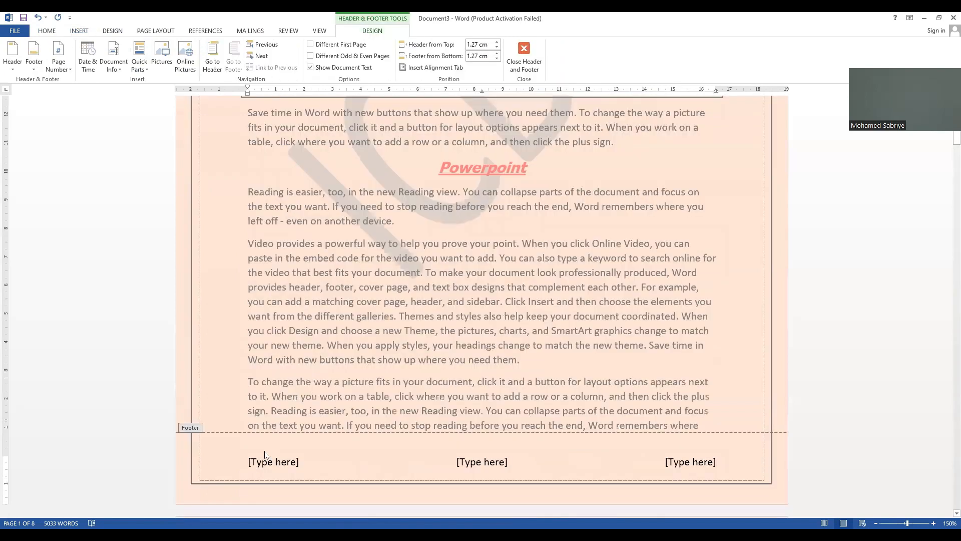
left_click(284, 468)
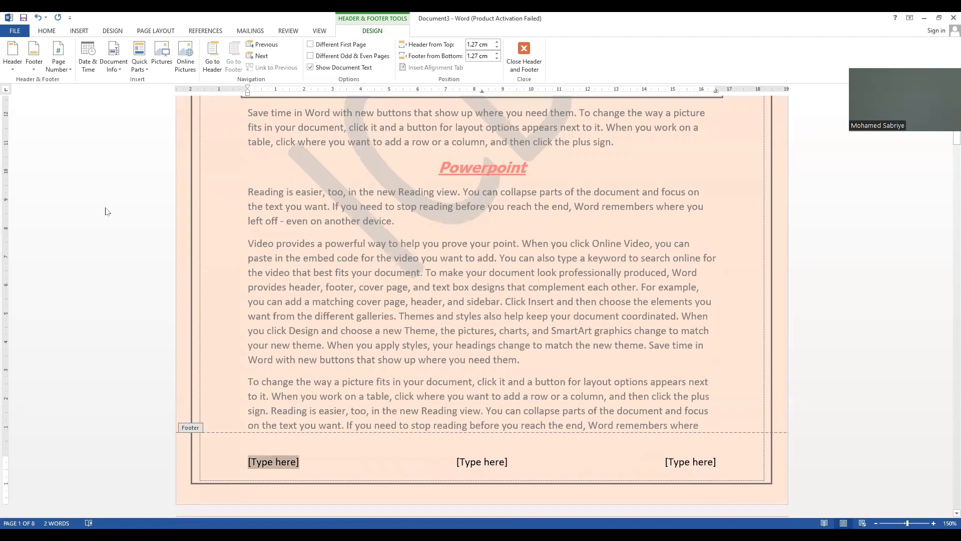
left_click(86, 67)
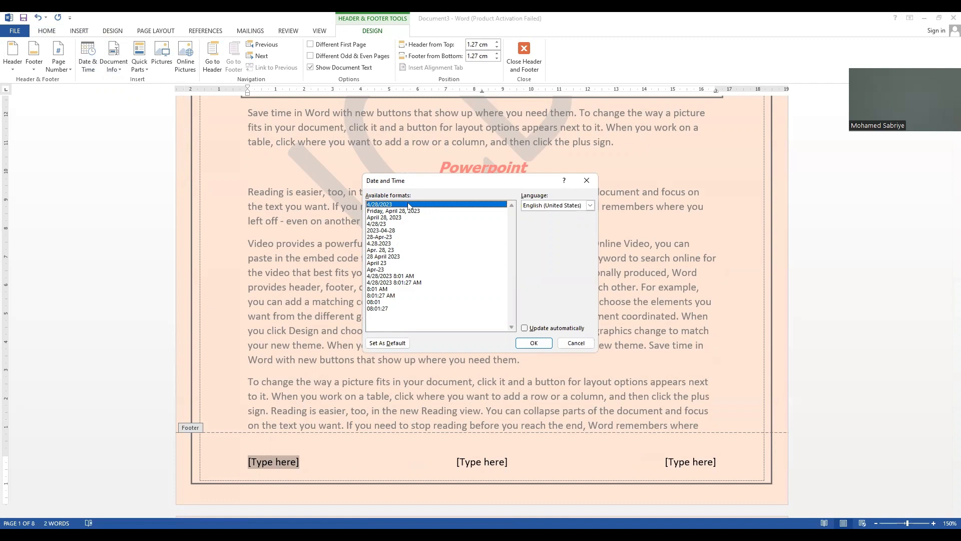
left_click(534, 344)
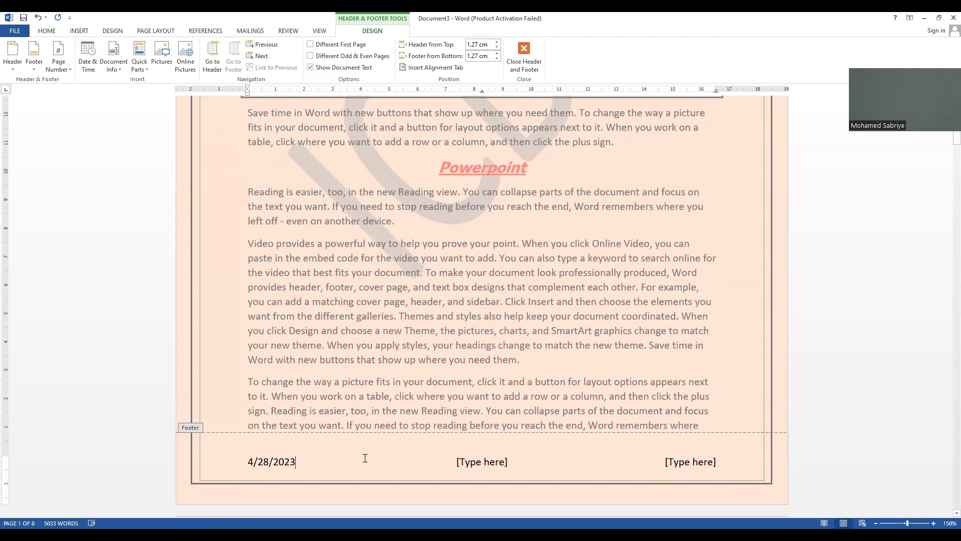
Step: Delete the centre and right "[Type here]" placeholders from the footer
left_click(536, 468)
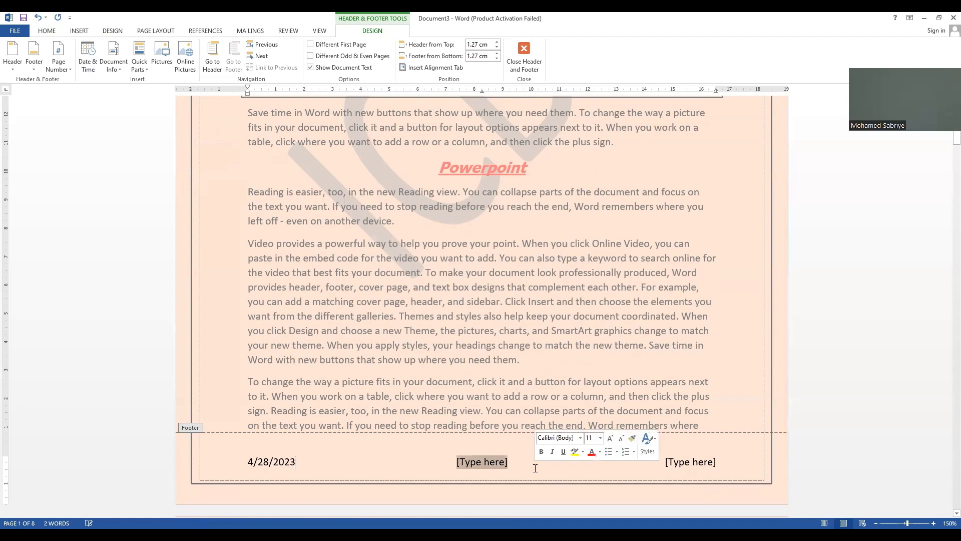
key("Delete")
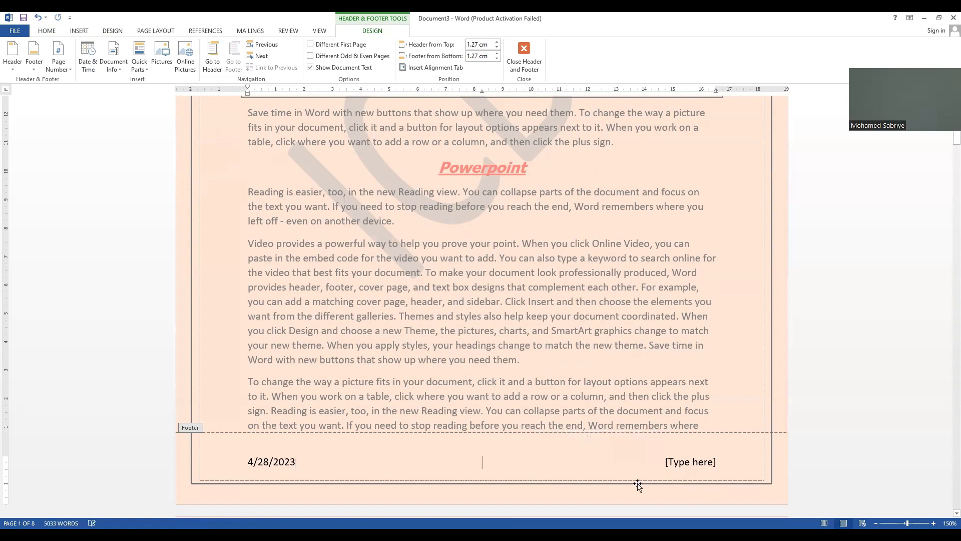
left_click(687, 462)
key("Delete")
Step: Insert a Plain Number 3 page number at the bottom of the page and return to the body text
left_click(79, 30)
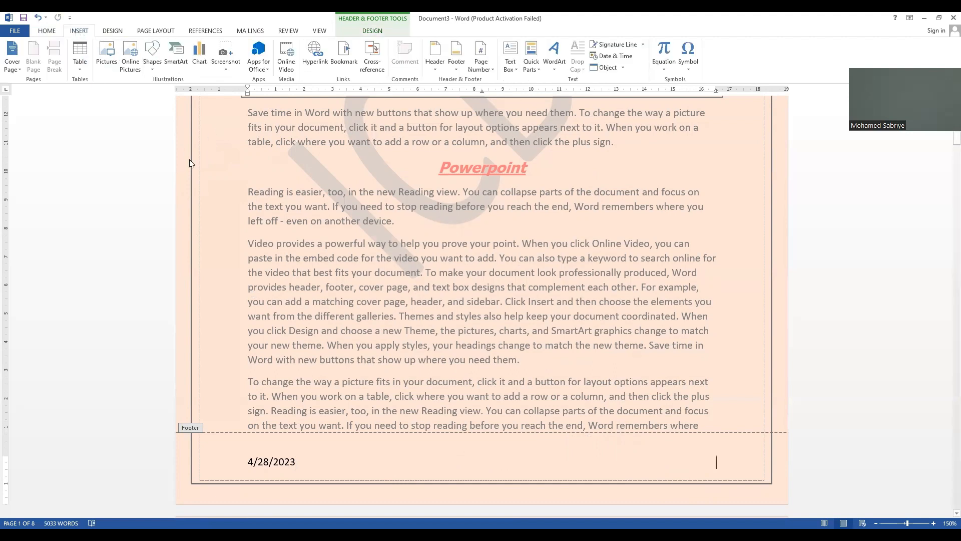
left_click(492, 70)
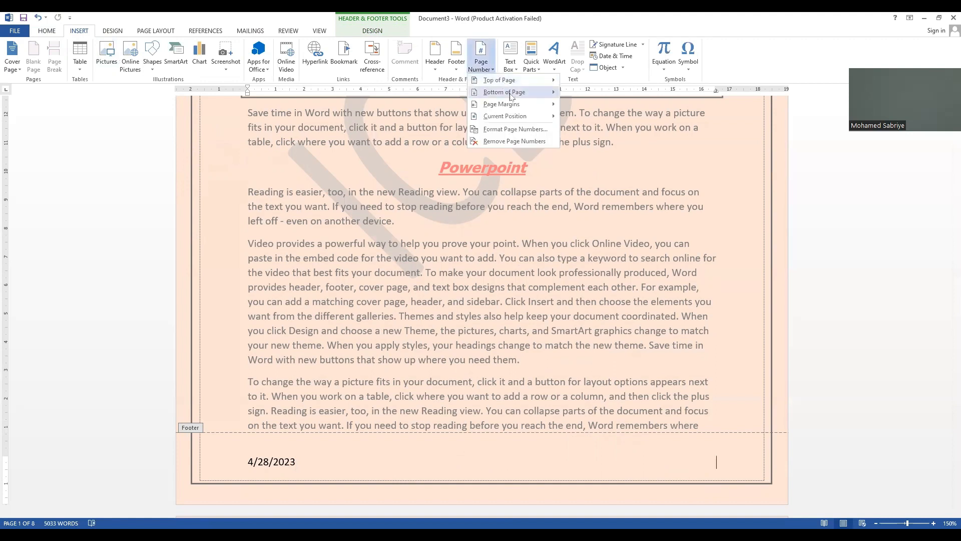
mouse_move(510, 95)
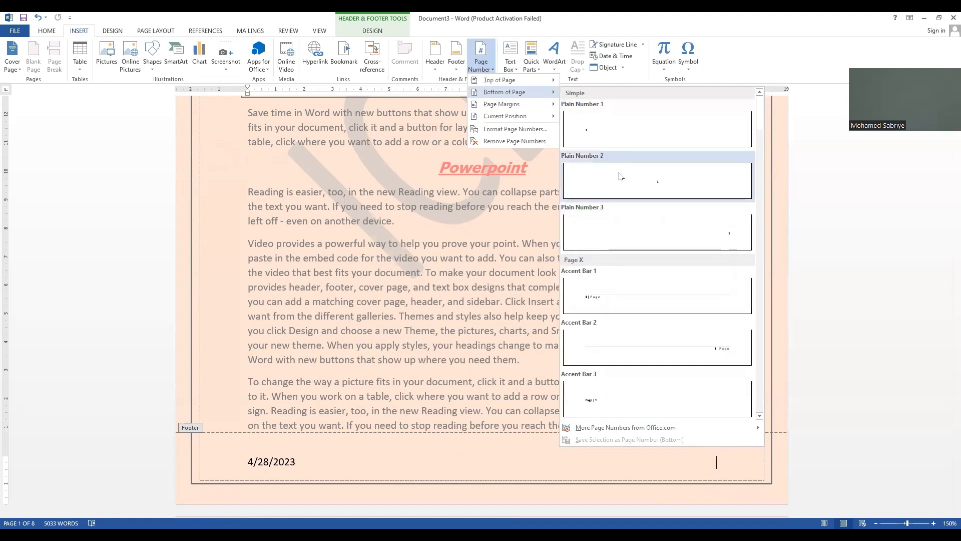
left_click(632, 225)
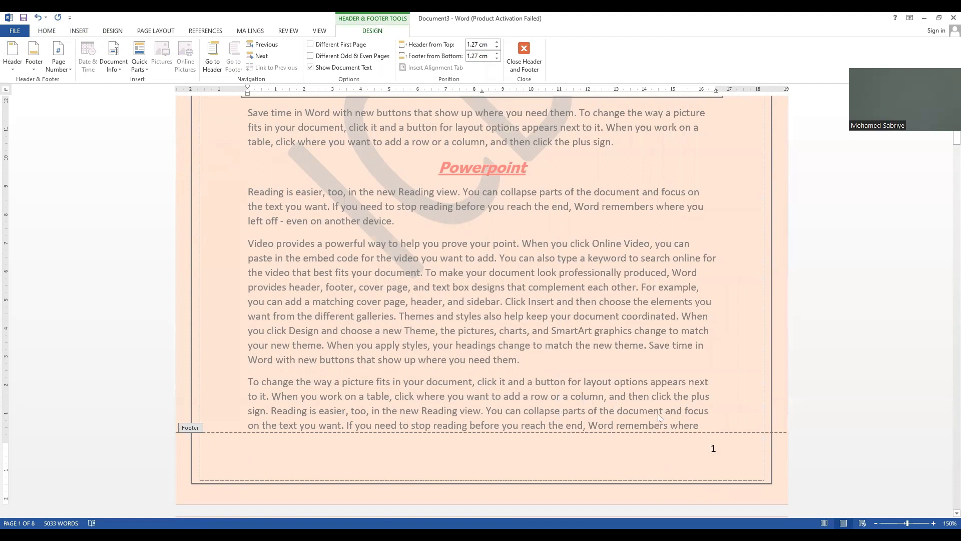
double_click(399, 227)
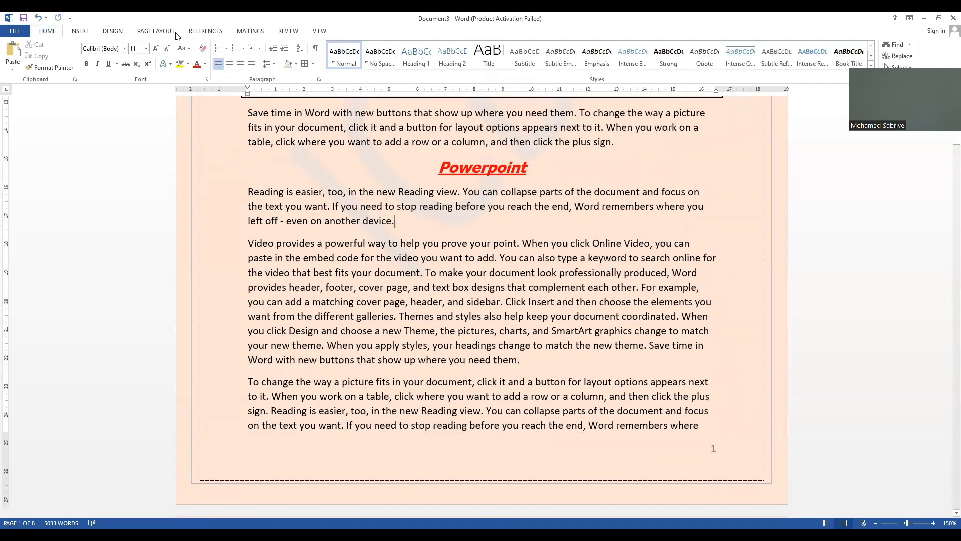
Step: Split the long "Video provides" paragraph before "To make your document" and rejoin it, then do the same before "Click Insert"
left_click(80, 32)
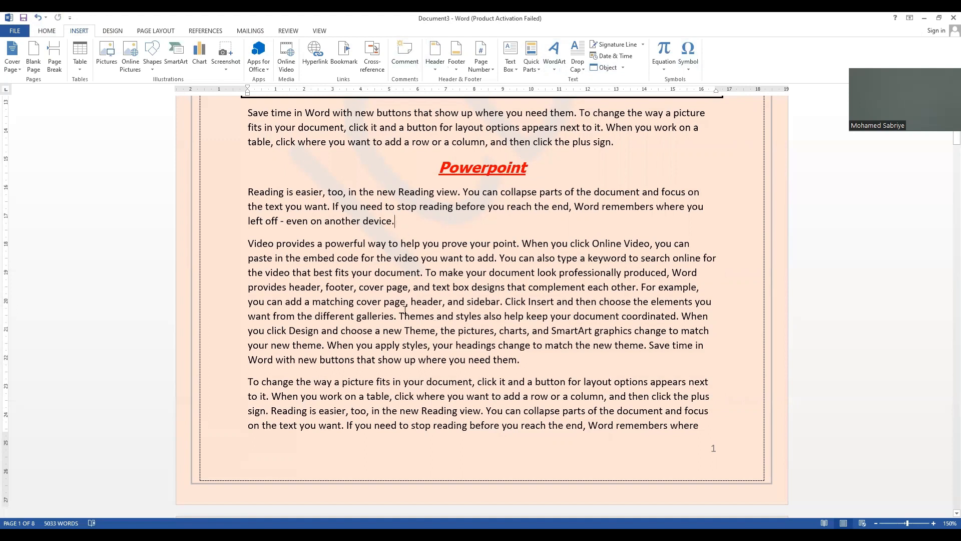
left_click(425, 274)
key("Return")
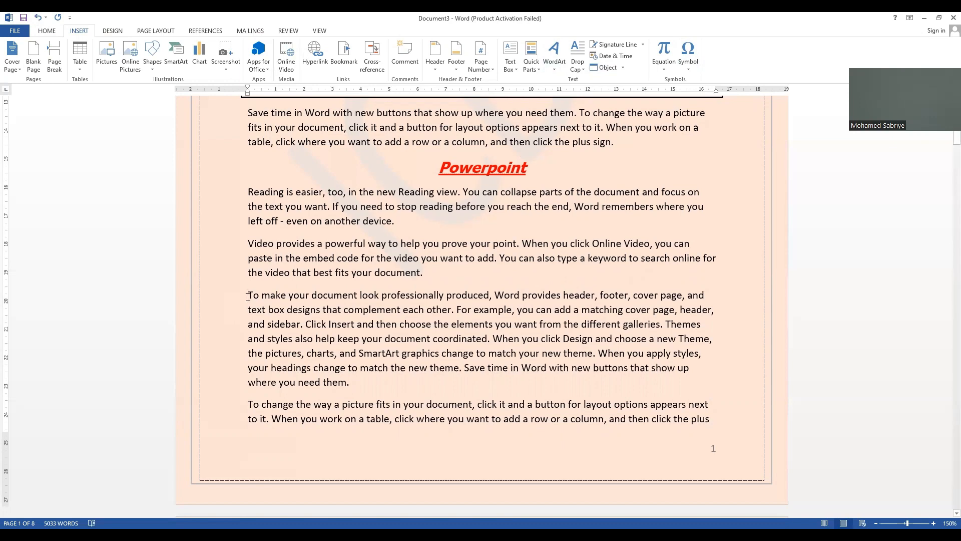
key("BackSpace")
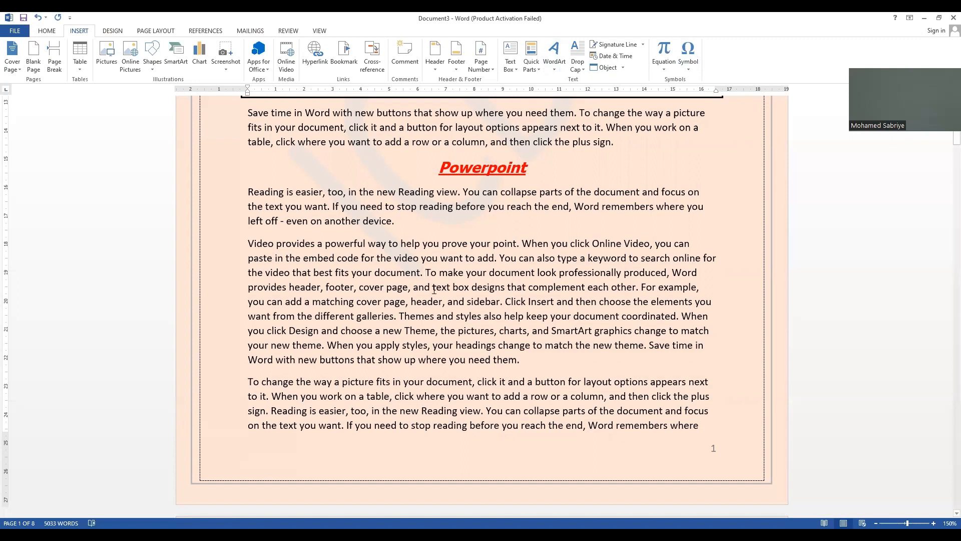
left_click(505, 302)
key("Return")
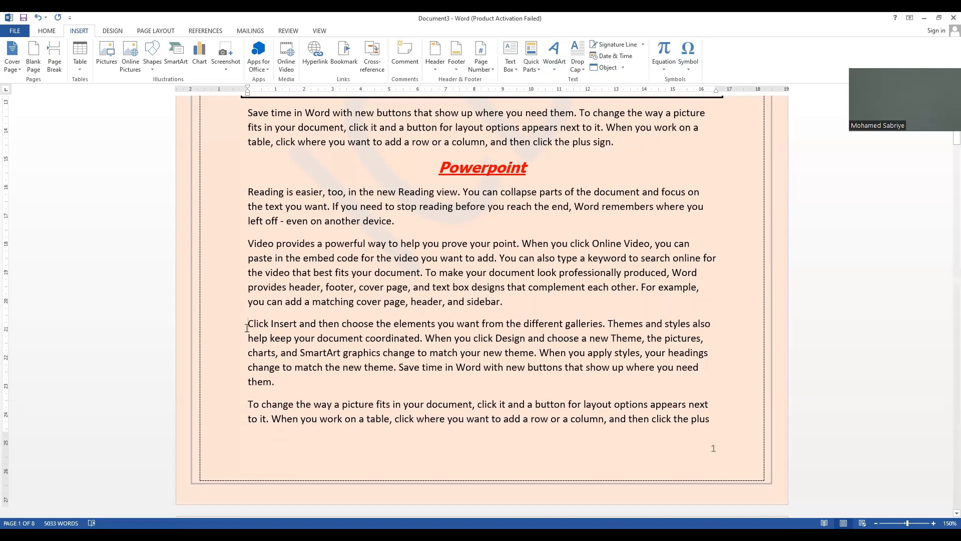
key("BackSpace")
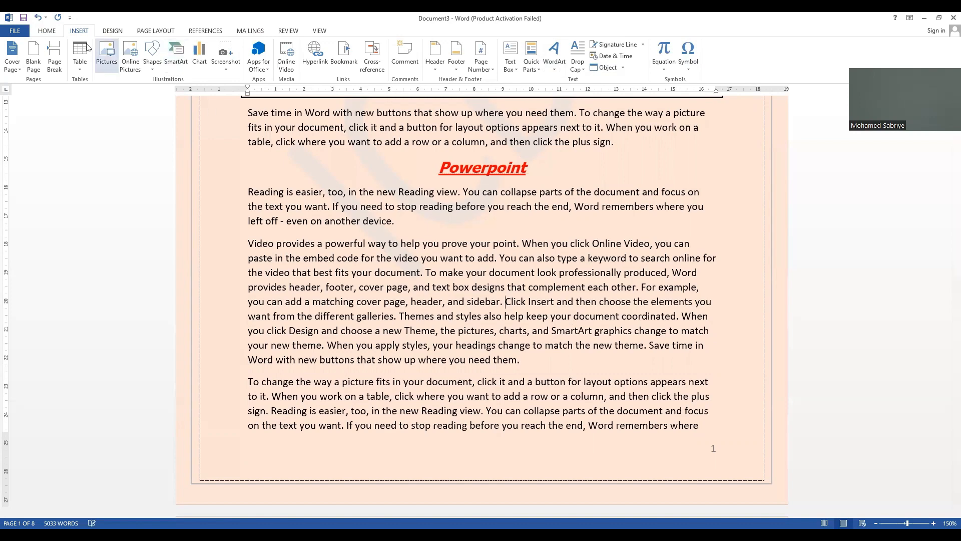
left_click(48, 31)
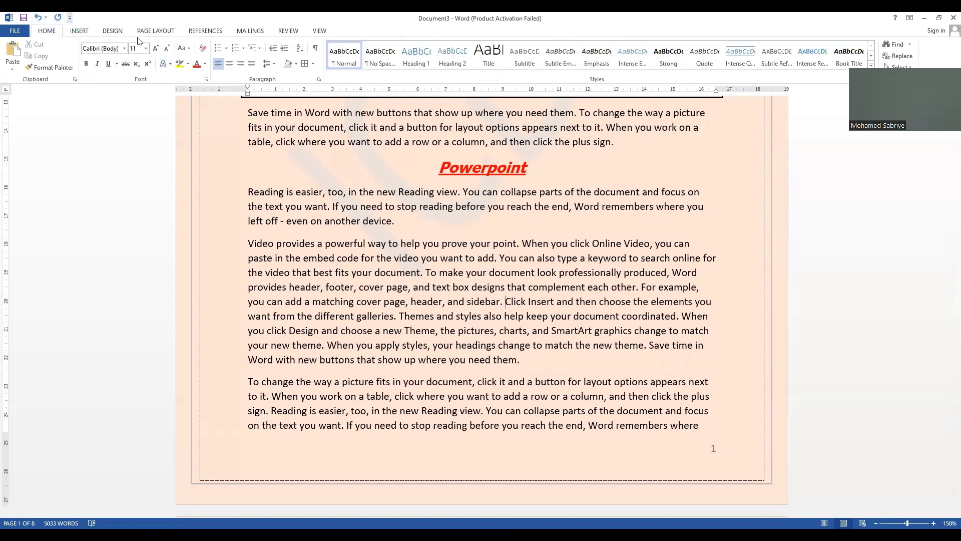
left_click(80, 32)
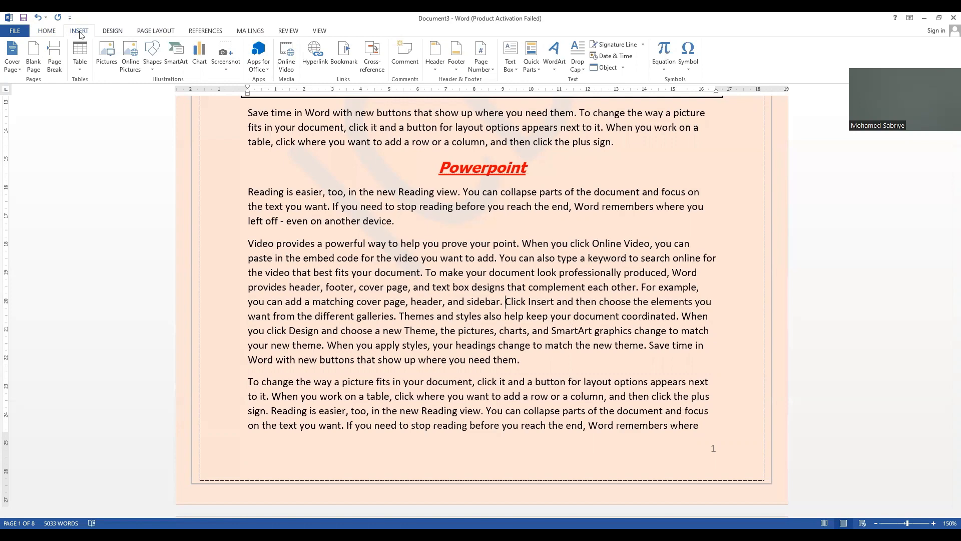
left_click(109, 31)
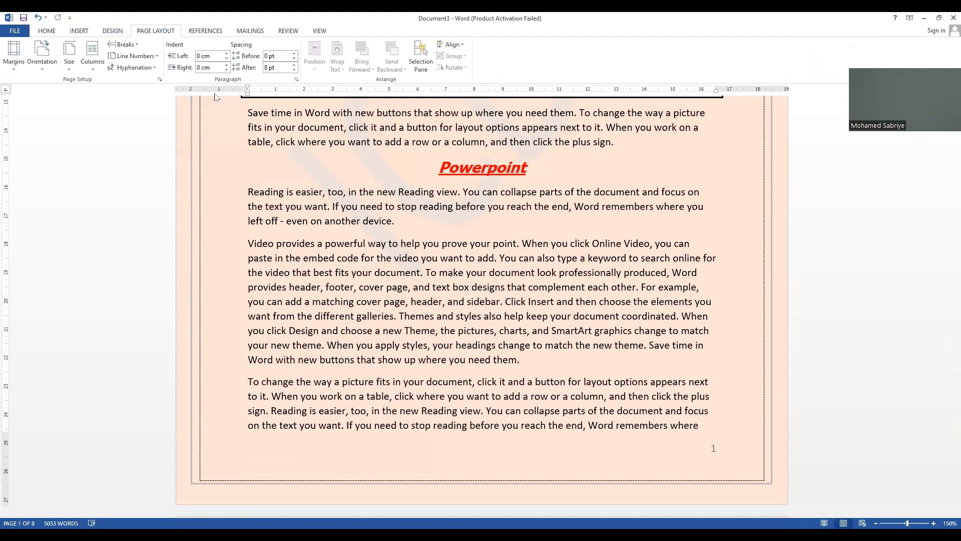
Step: Justify the long paragraph beginning with "Video provides" below the Powerpoint heading
double_click(233, 284)
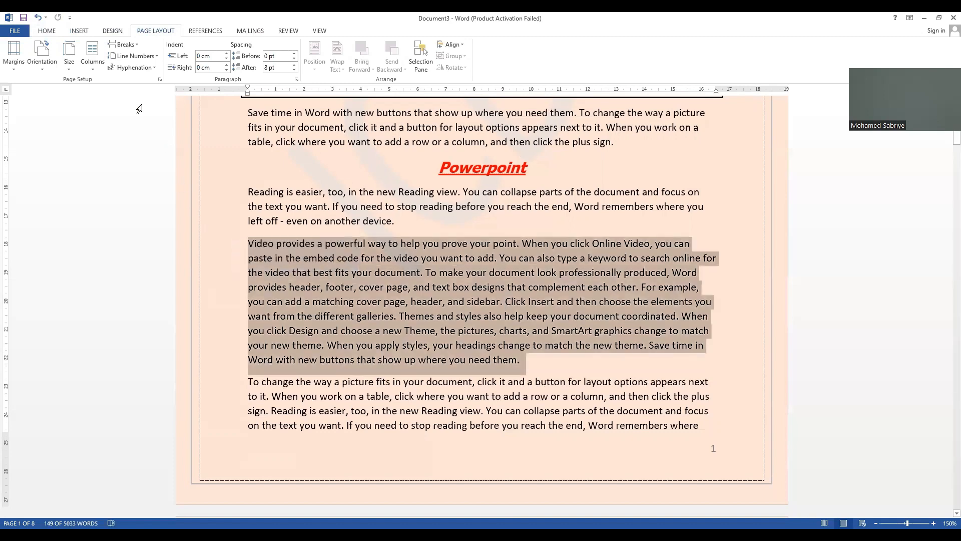
left_click(49, 31)
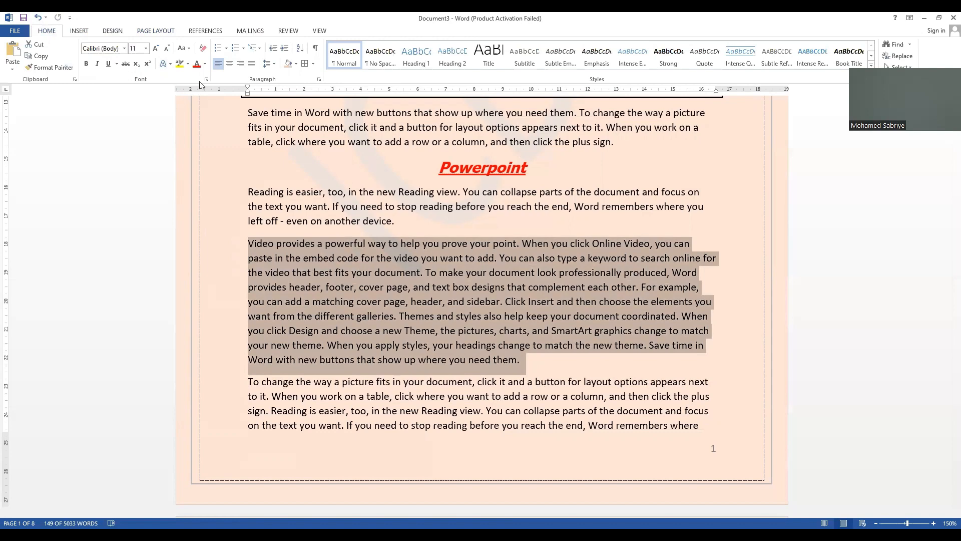
left_click(251, 63)
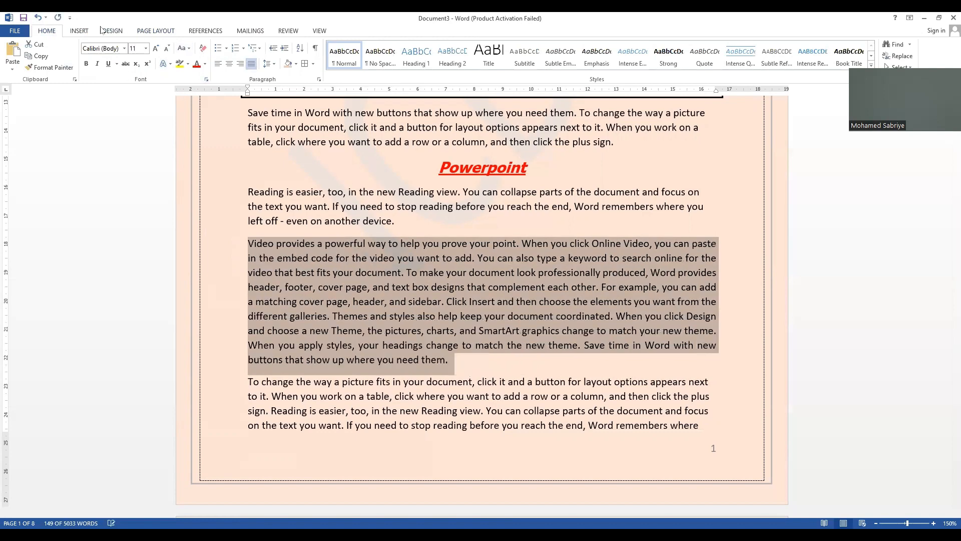
Step: Lay out the selected "Video provides" paragraph in two columns
left_click(83, 32)
left_click(112, 31)
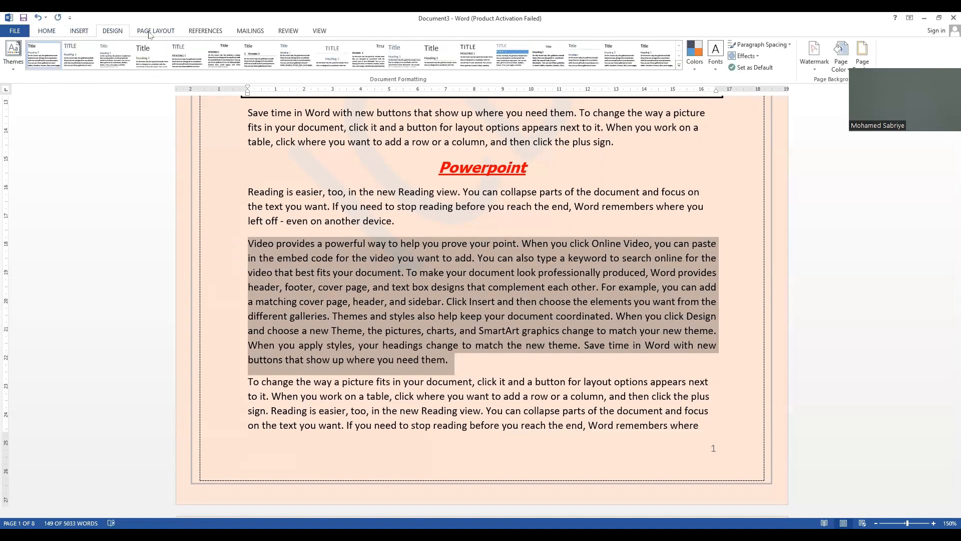
left_click(149, 33)
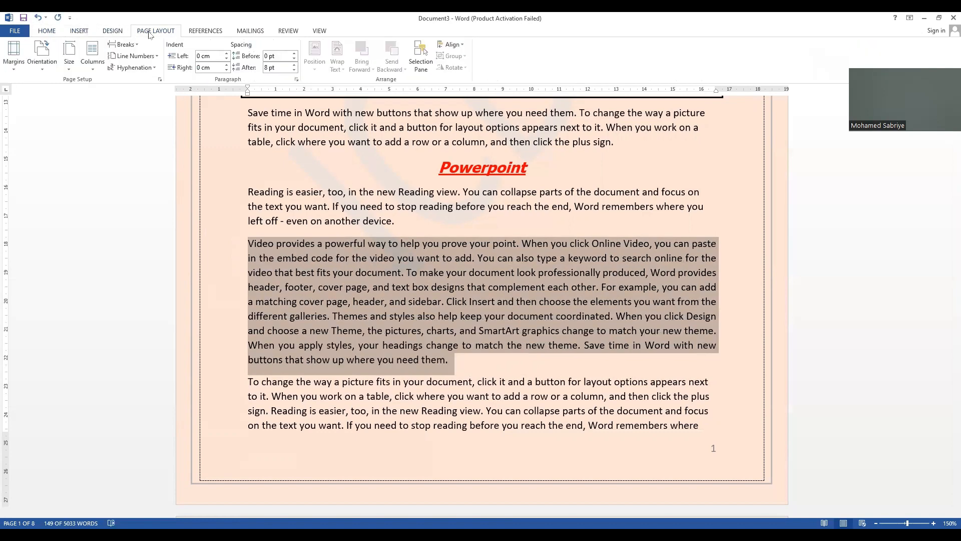
left_click(93, 71)
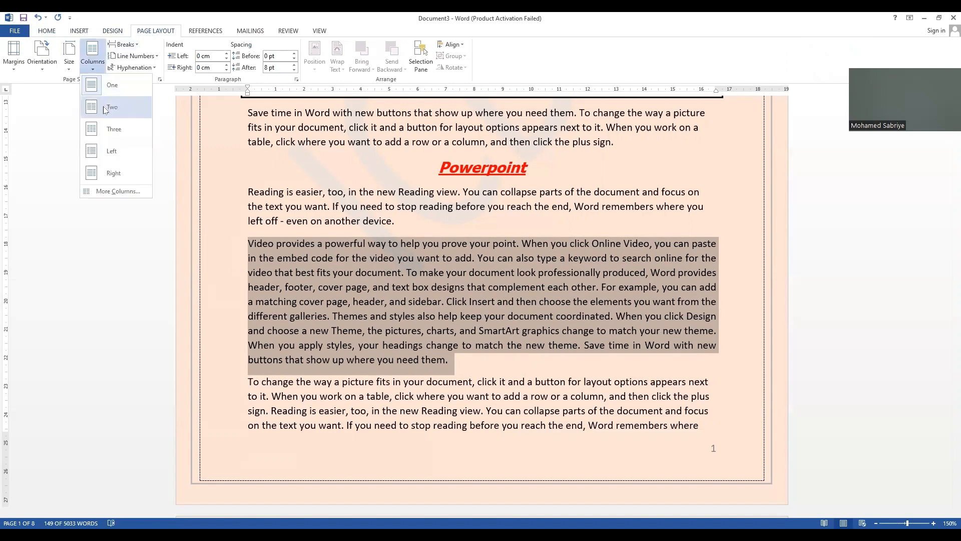
left_click(106, 108)
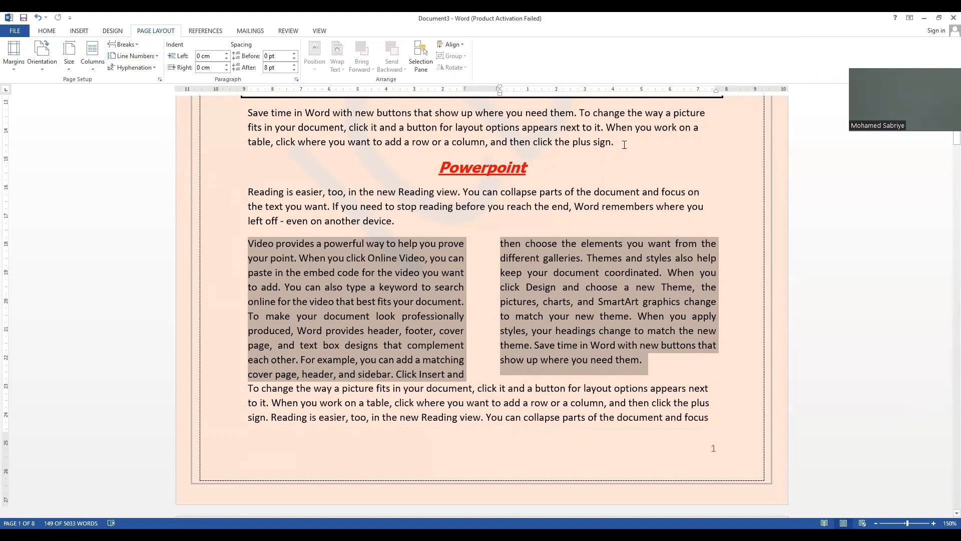
Step: Insert a page break at the end of the Excel paragraph, ahead of the Powerpoint heading
left_click(624, 145)
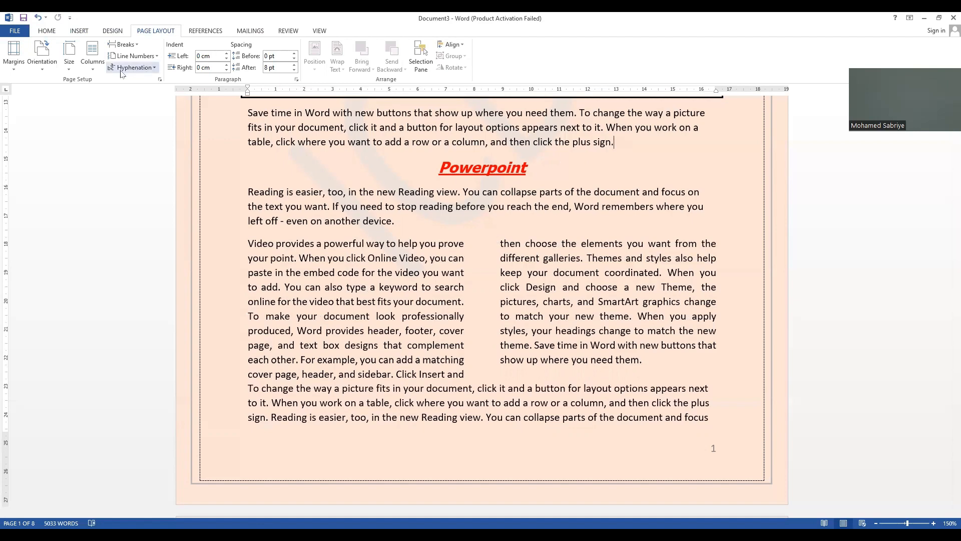
left_click(48, 33)
left_click(79, 32)
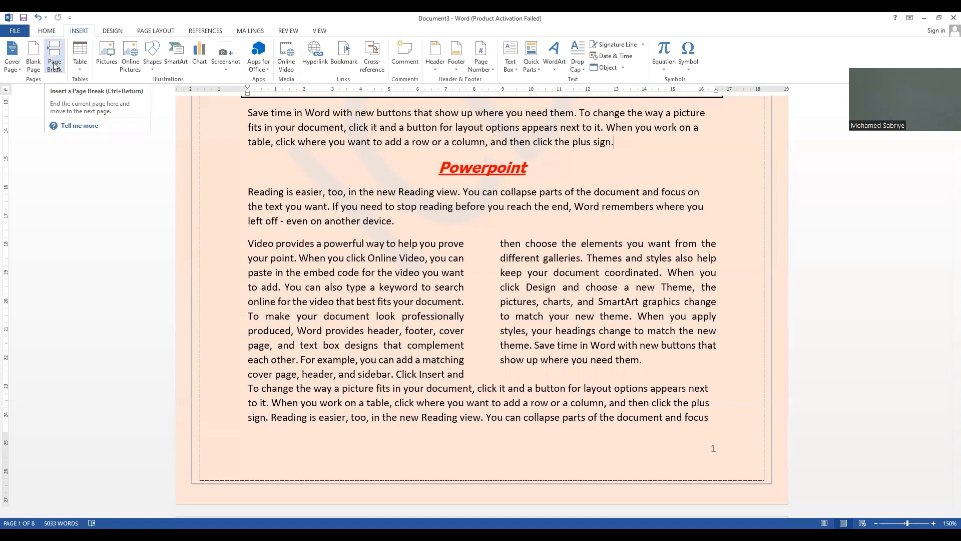
left_click(155, 31)
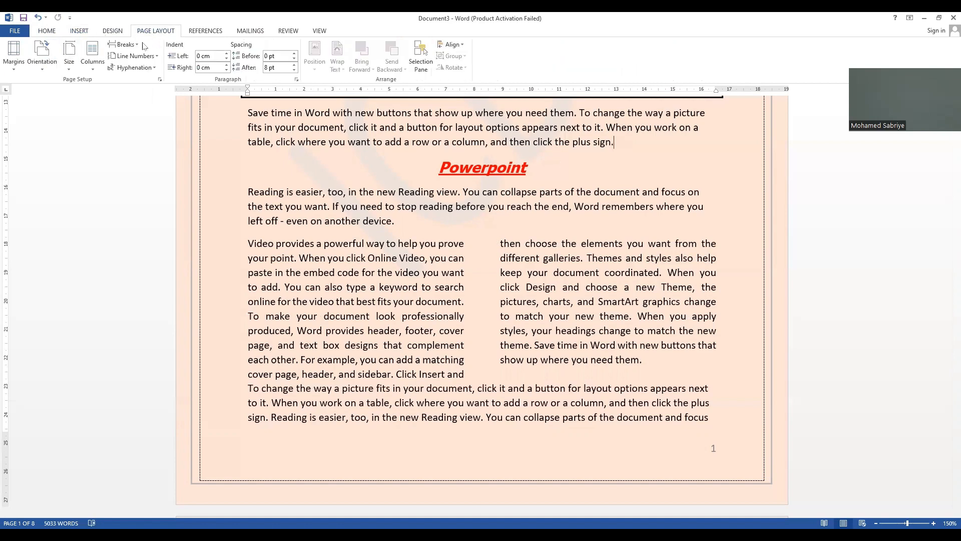
left_click(137, 46)
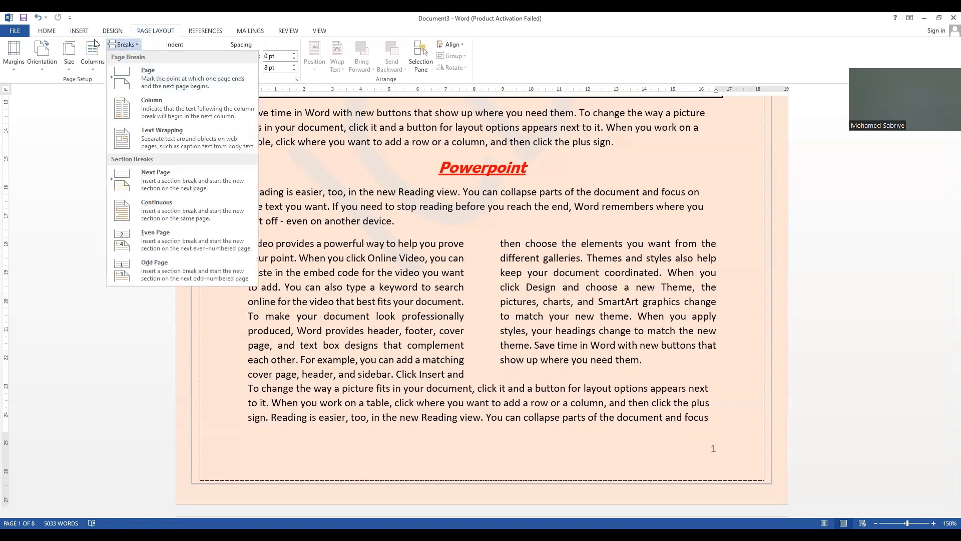
left_click(79, 31)
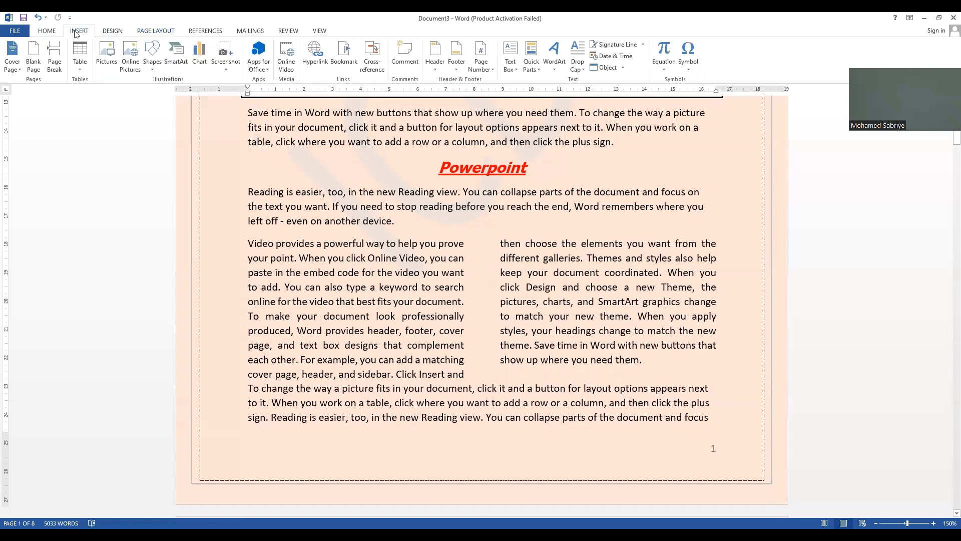
left_click(55, 63)
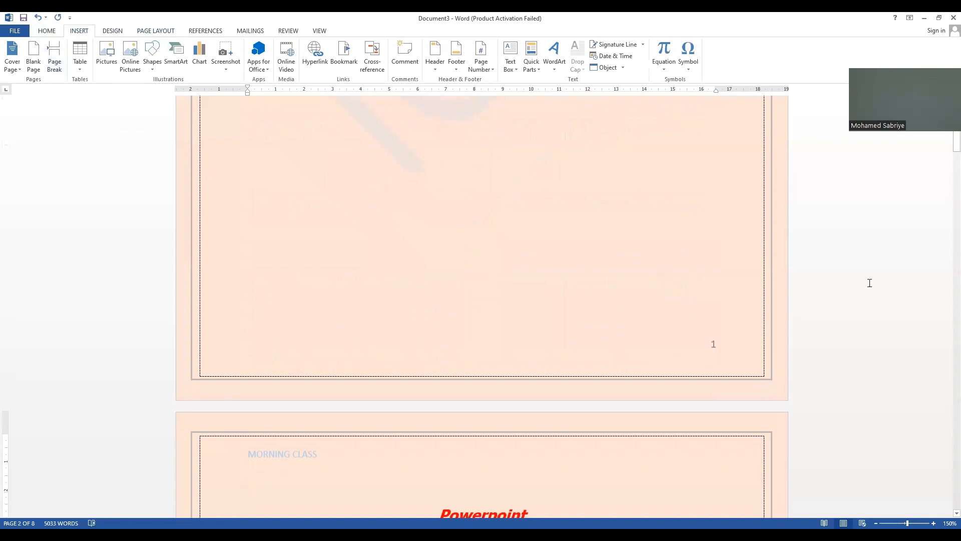
Step: Examine how the text flows across pages 1 and 2 around the page break
scroll(870, 283, "down", 3)
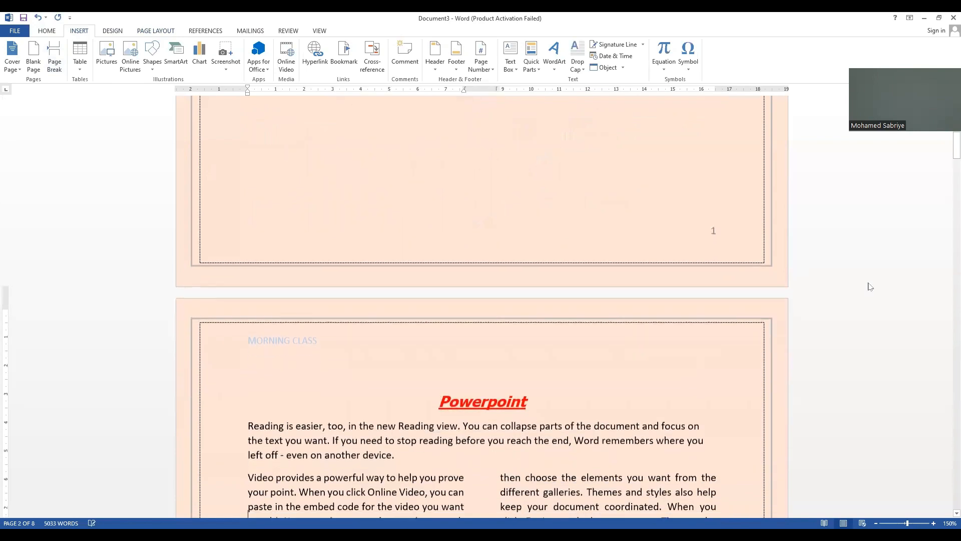
scroll(870, 286, "down", 1)
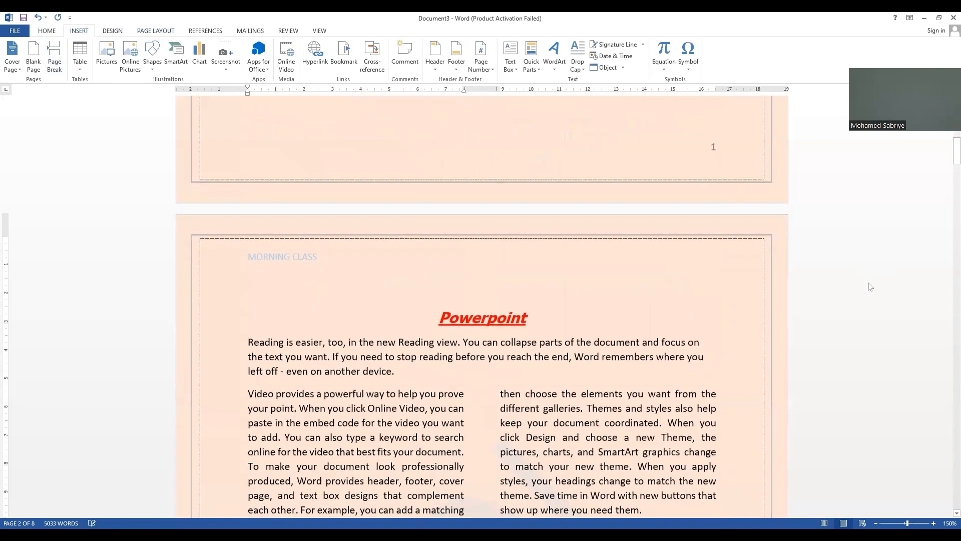
key("Up")
key("Up")
key("Up")
key("Up")
key("Up")
key("Up")
key("Up")
key("Up")
key("Up")
key("Up")
key("Up")
key("Up")
key("Up")
key("Up")
key("Up")
key("Up")
key("Up")
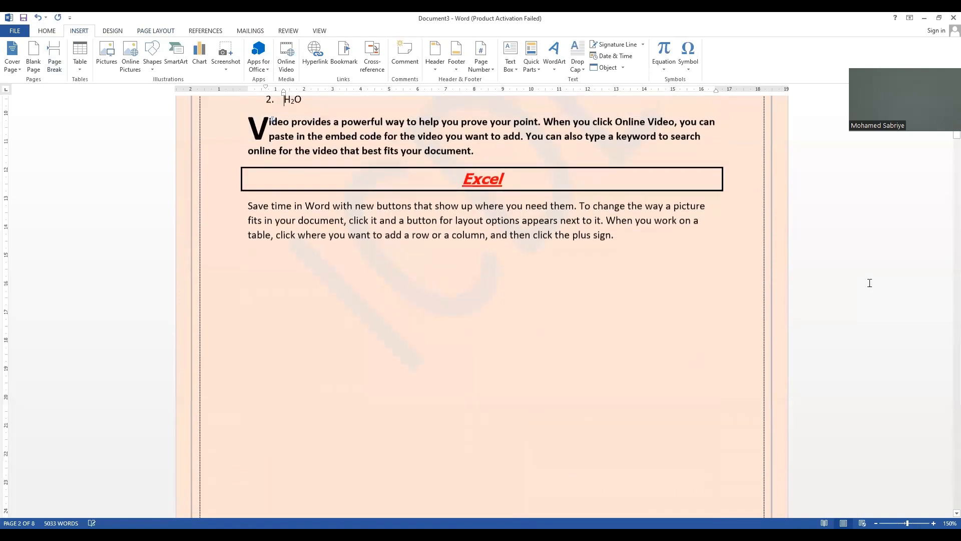
key("Up")
key("Up")
key("Up")
key("Up")
key("Up")
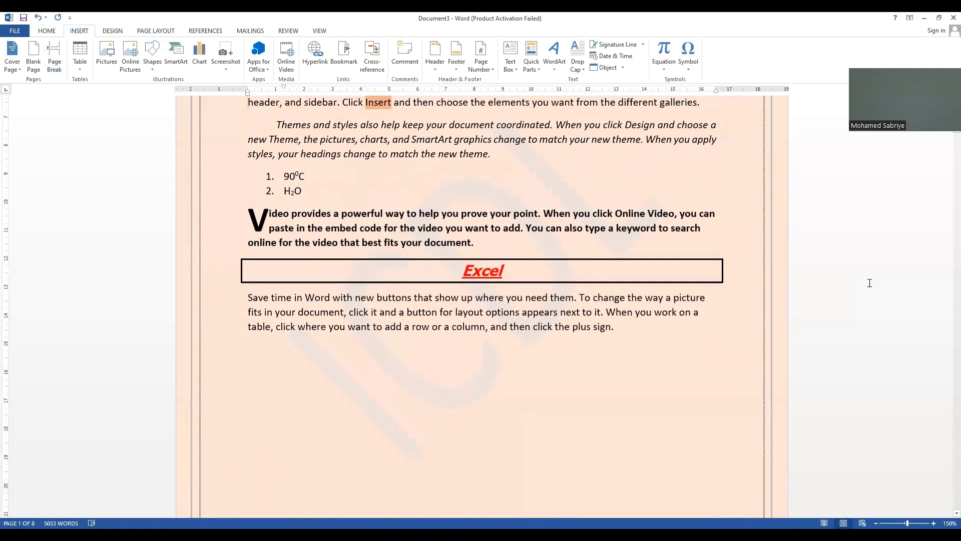
key("Up")
key("Up")
key("Up")
key("Up")
key("Up")
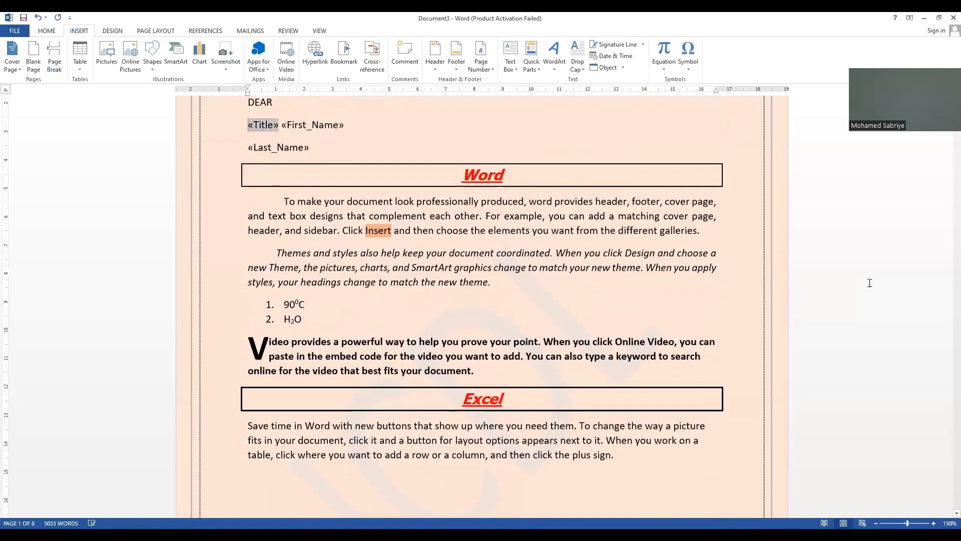
key("Down")
key("Down")
key("Down")
key("Down")
key("Down")
key("Down")
key("Down")
key("Down")
key("Down")
key("Down")
key("Down")
key("Down")
key("Down")
key("Down")
key("Down")
key("Down")
key("Down")
key("Down")
key("Down")
key("Down")
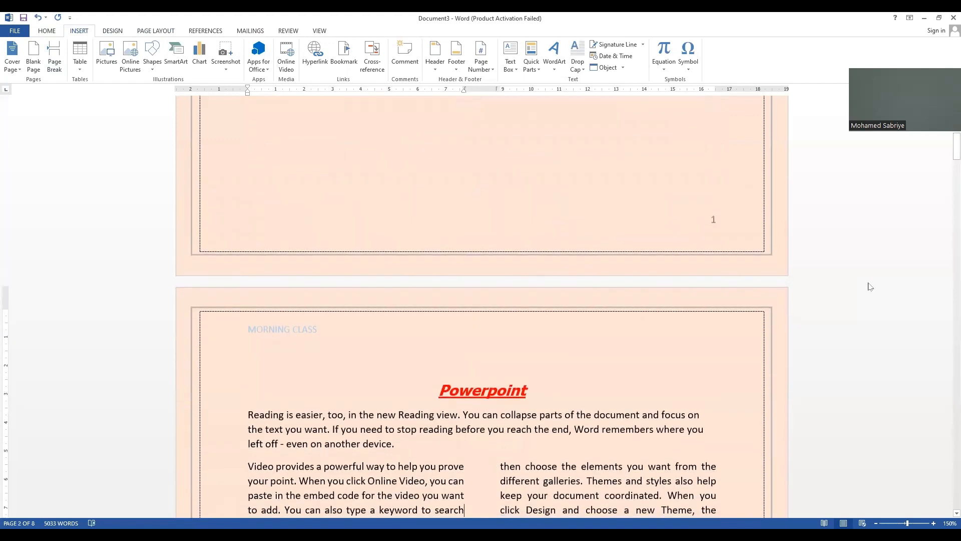
Step: Undo the page break, insert it again after the Excel paragraph, and undo it once more
key("ctrl+z")
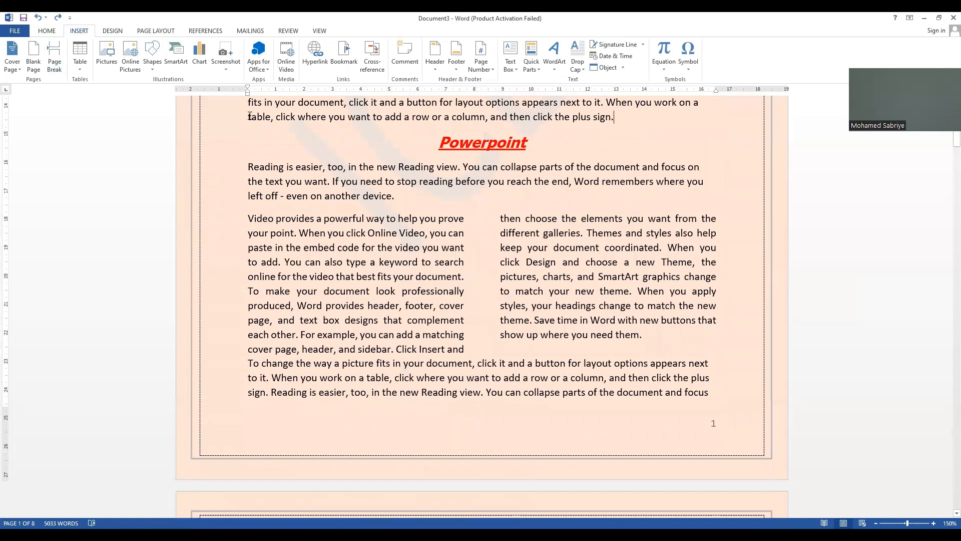
left_click(53, 65)
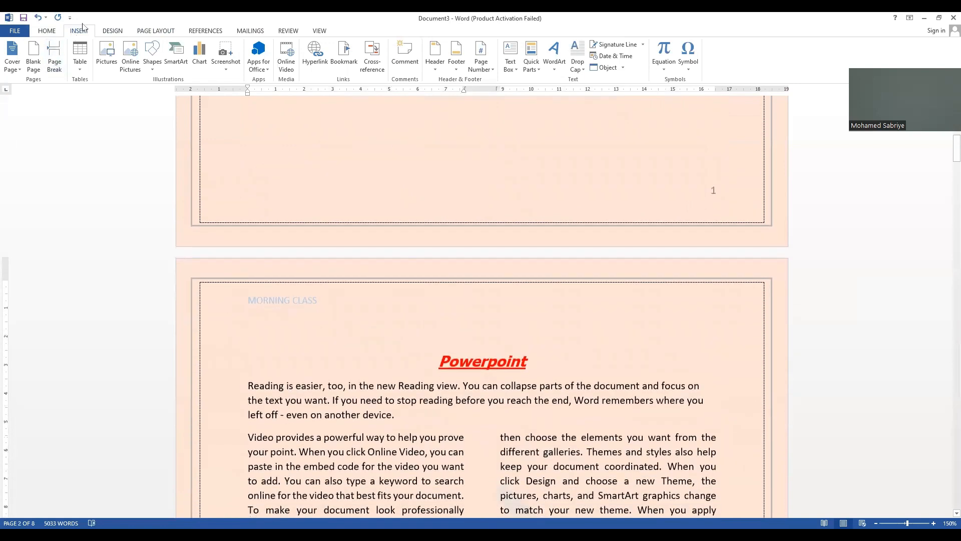
left_click(150, 30)
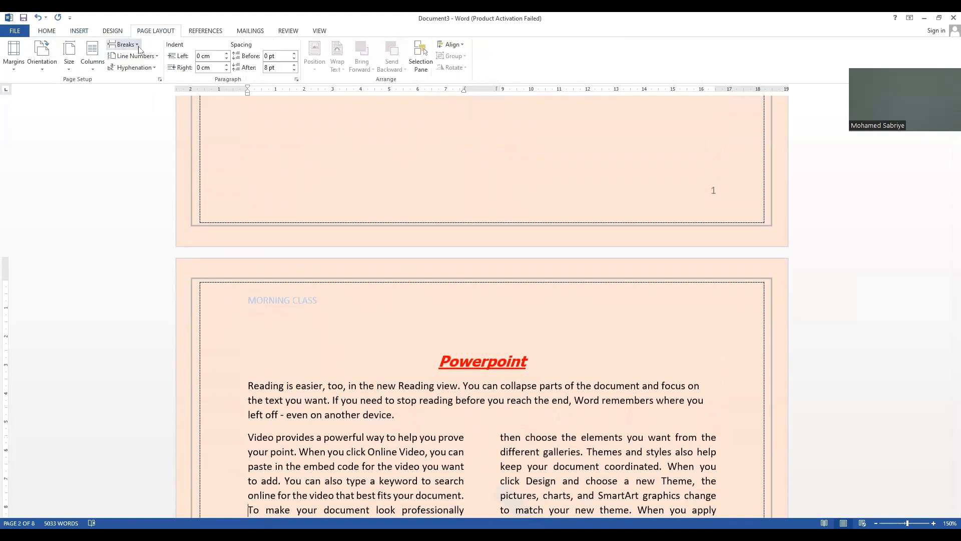
left_click(139, 47)
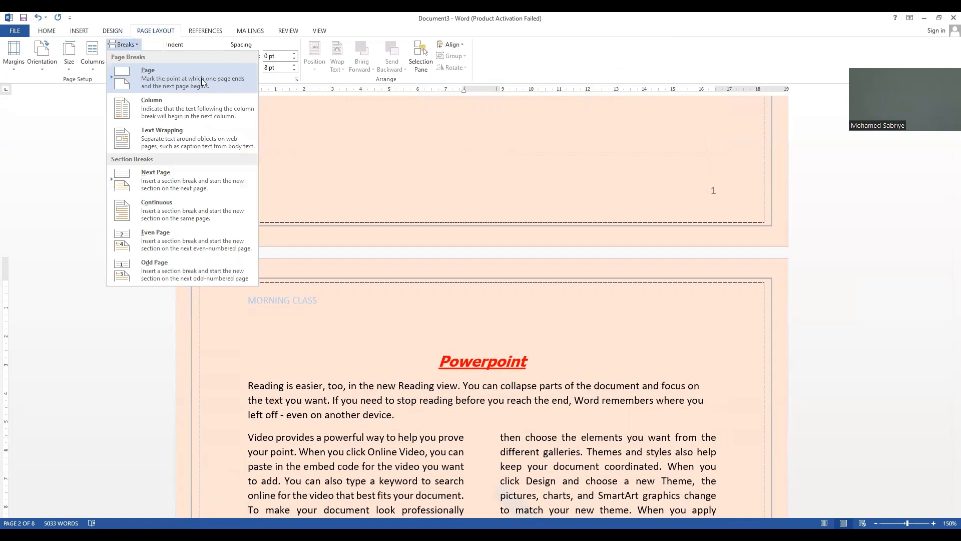
left_click(283, 147)
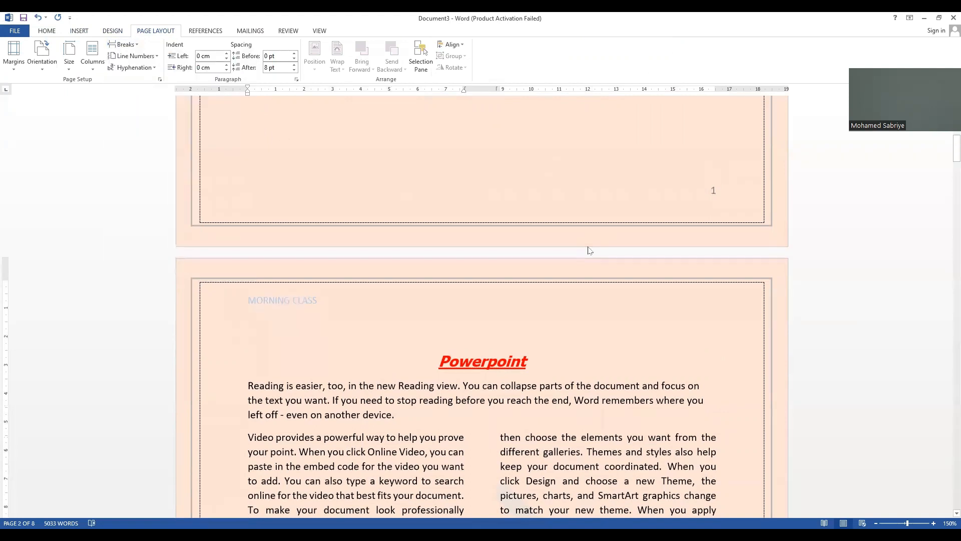
key("ctrl+z")
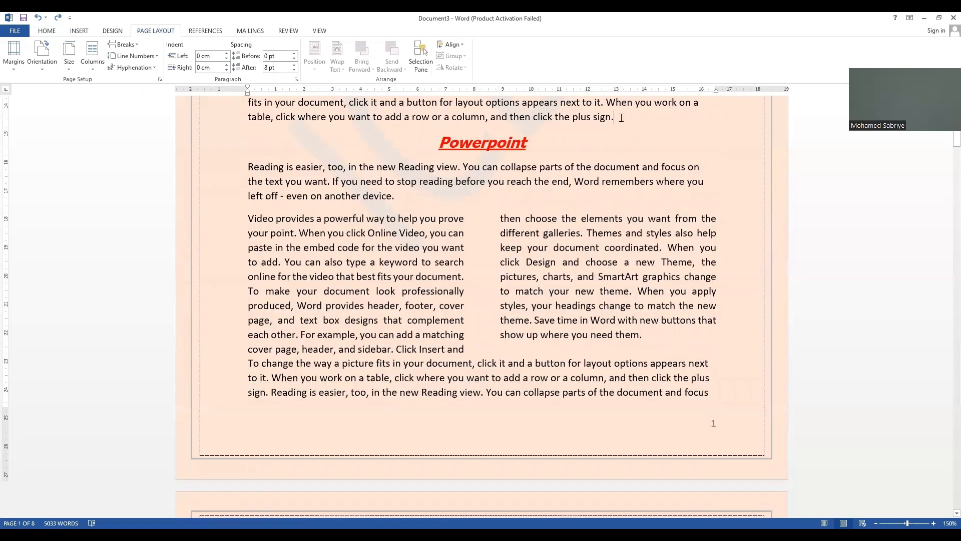
Step: Insert a page break directly before the Powerpoint heading
left_click(439, 146)
left_click(84, 30)
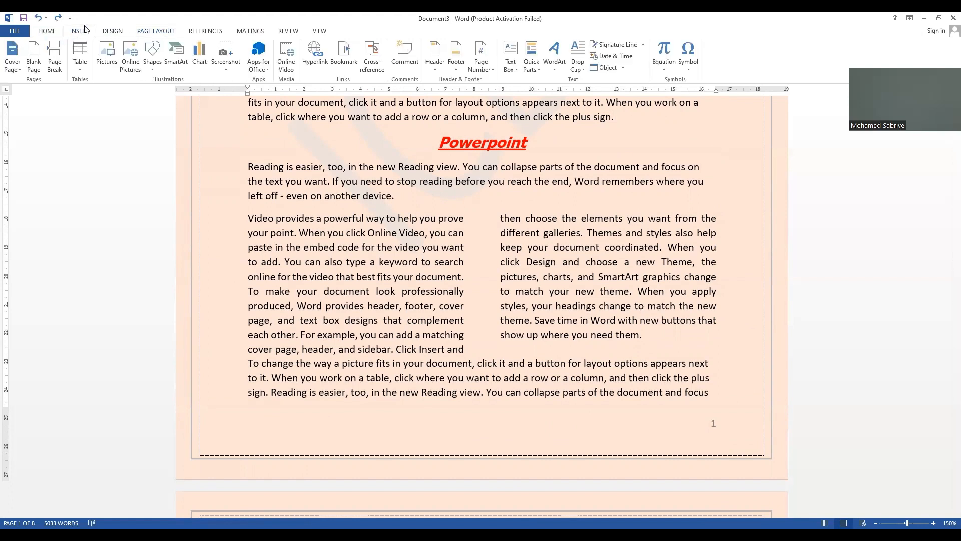
left_click(53, 57)
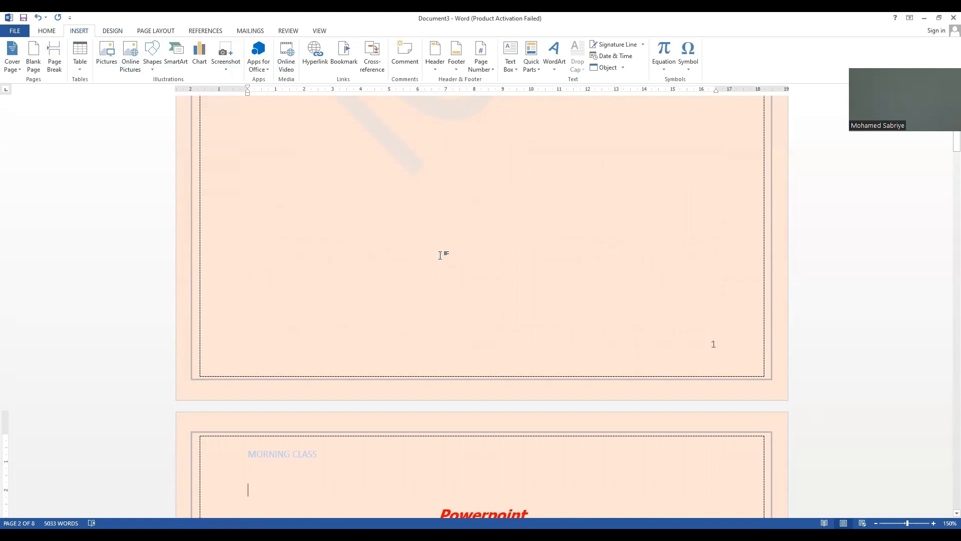
scroll(379, 147, "up", 1)
scroll(379, 147, "up", 2)
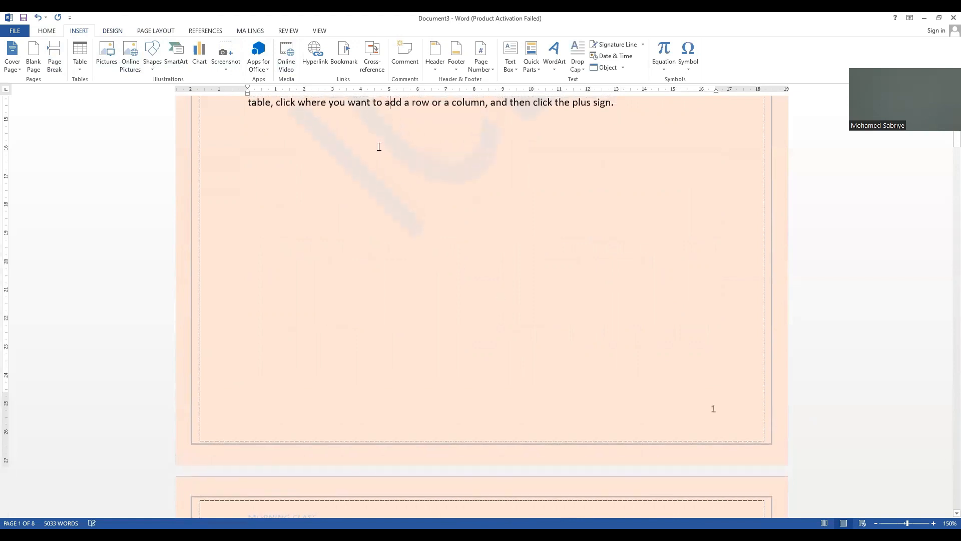
double_click(379, 147)
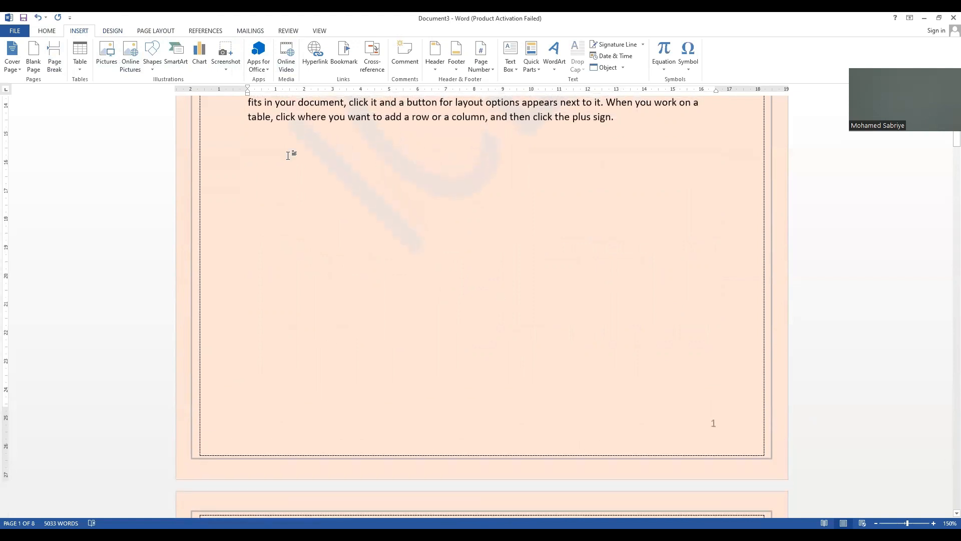
left_click(313, 59)
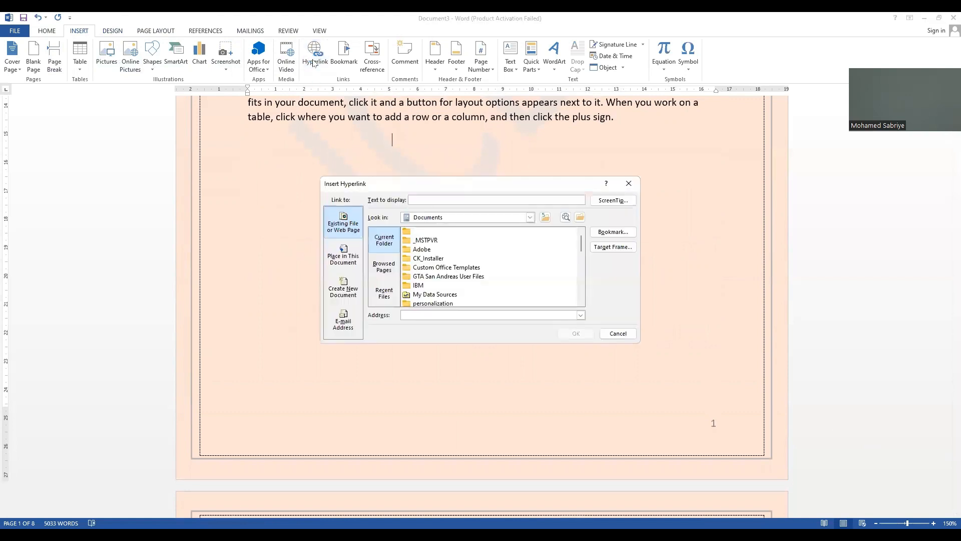
left_click(416, 197)
type("Visit Our Website")
left_click(413, 314)
type("ww")
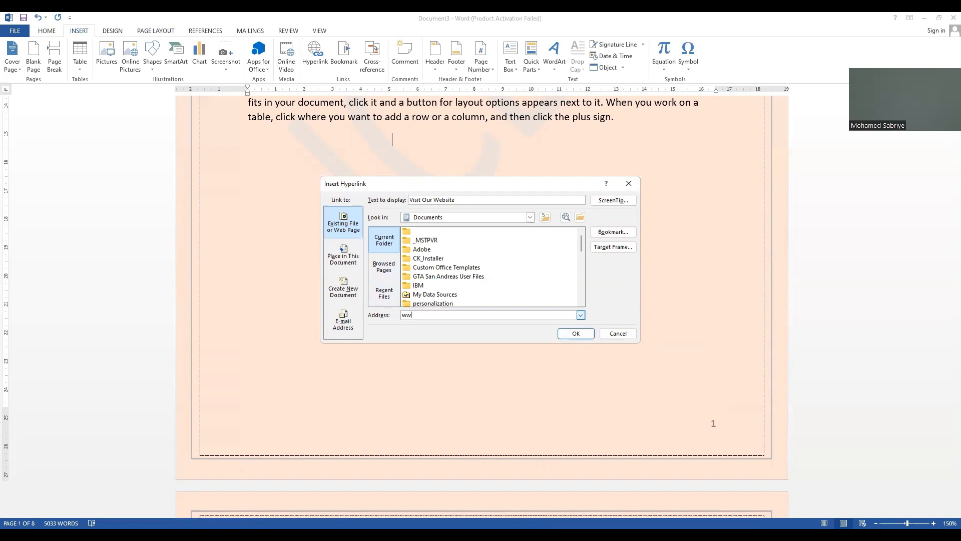
type("w.p")
type("oprah")
type(".com/")
left_click(565, 337)
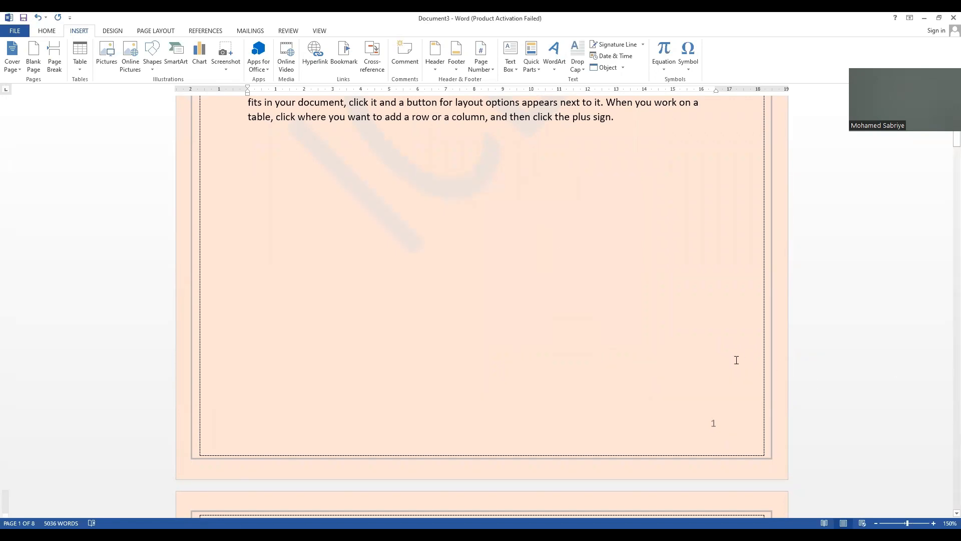
Step: Find the "Visit Our Website" hyperlink above the Powerpoint heading and delete it
scroll(737, 360, "up", 7)
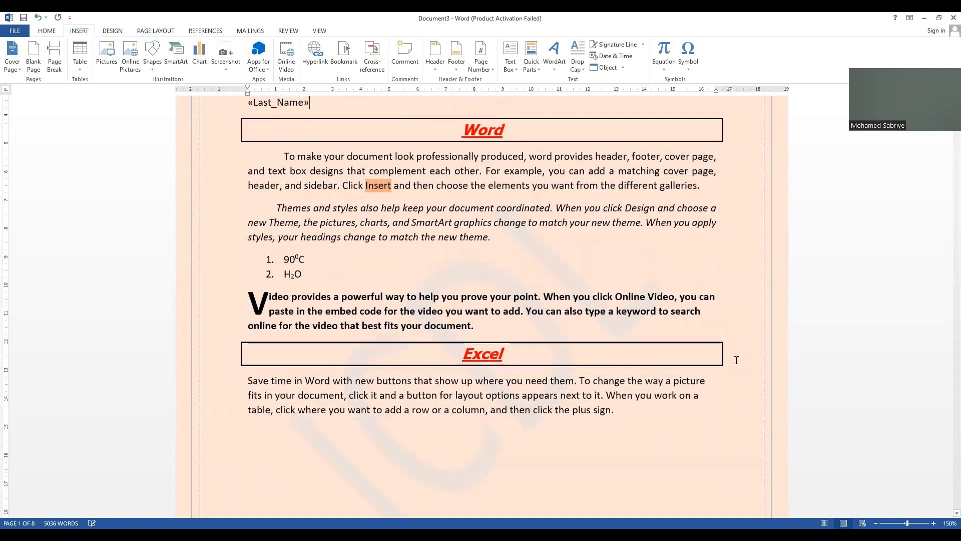
key("Up")
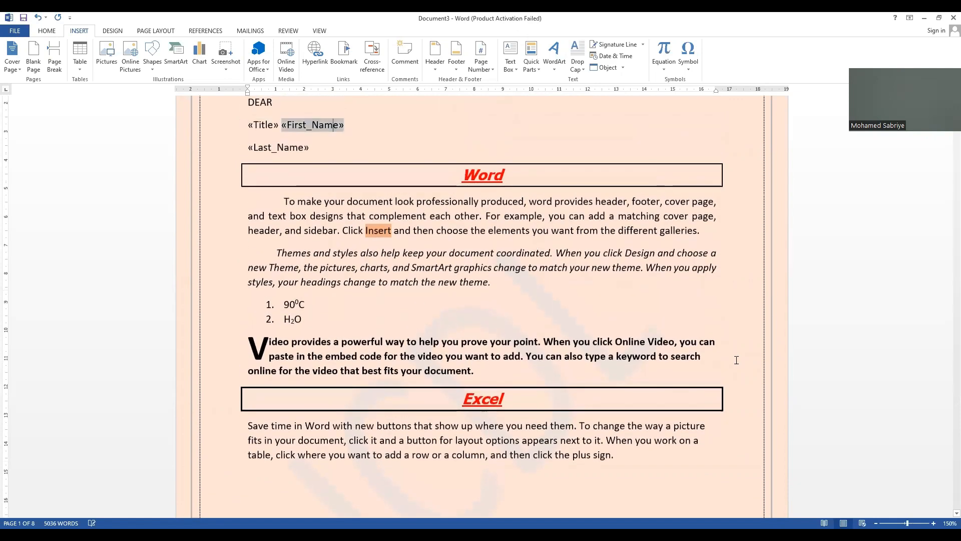
scroll(736, 360, "down", 10)
scroll(737, 360, "down", 2)
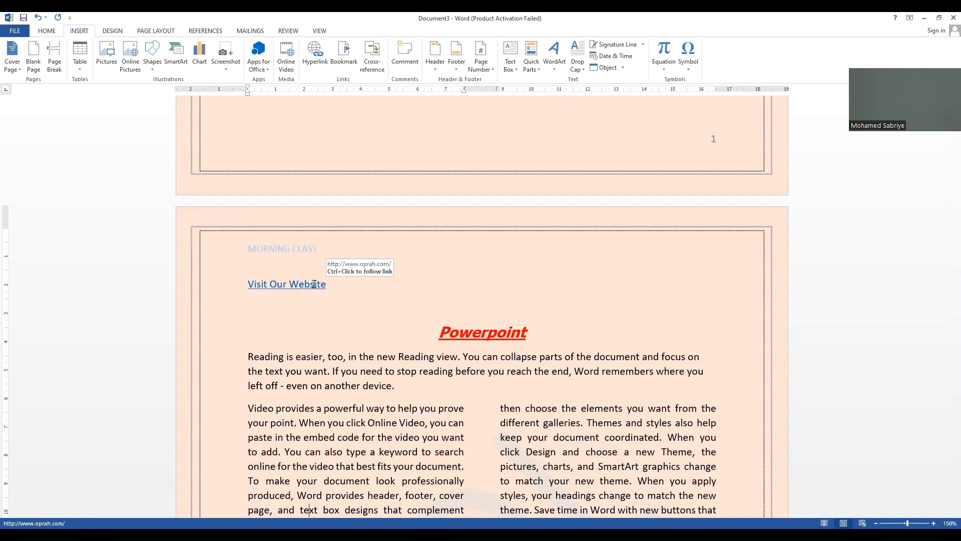
left_click(214, 291)
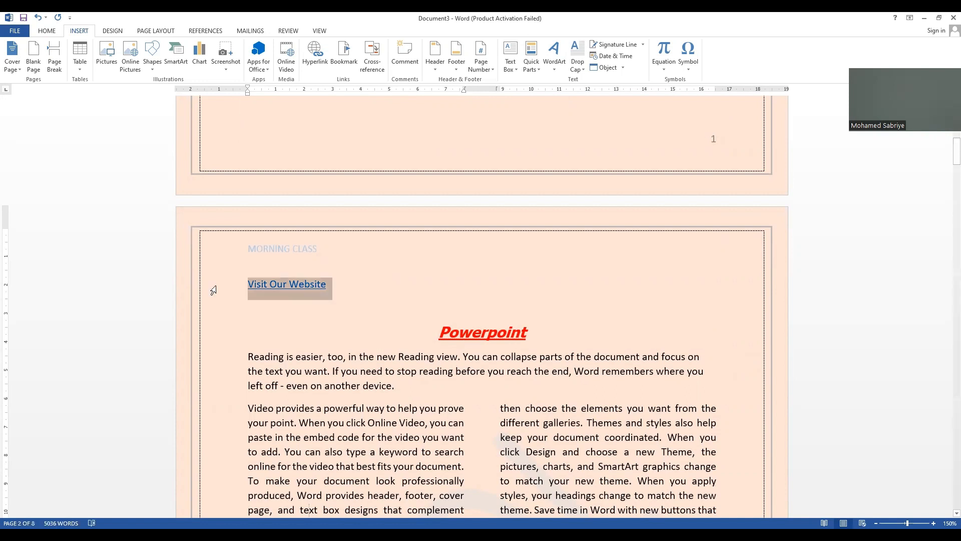
key("Delete")
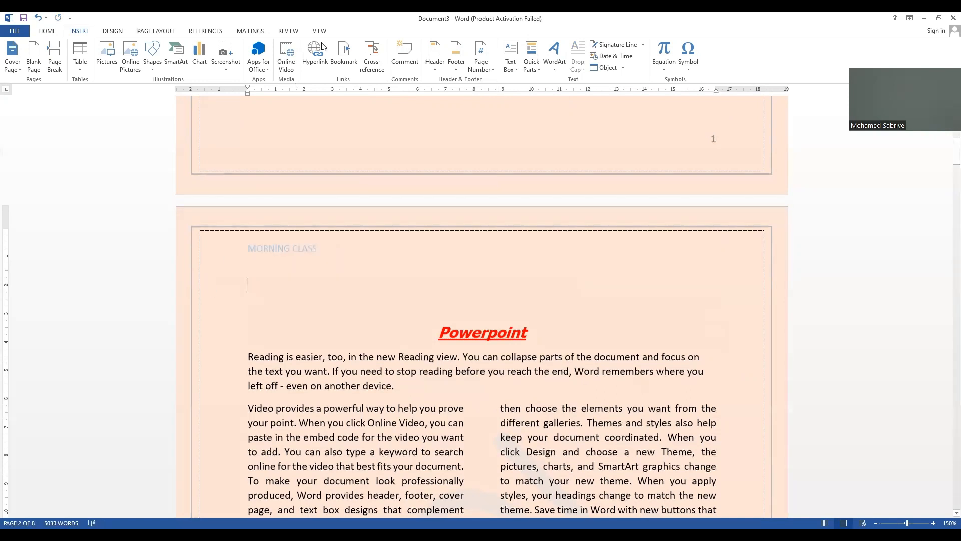
left_click(316, 55)
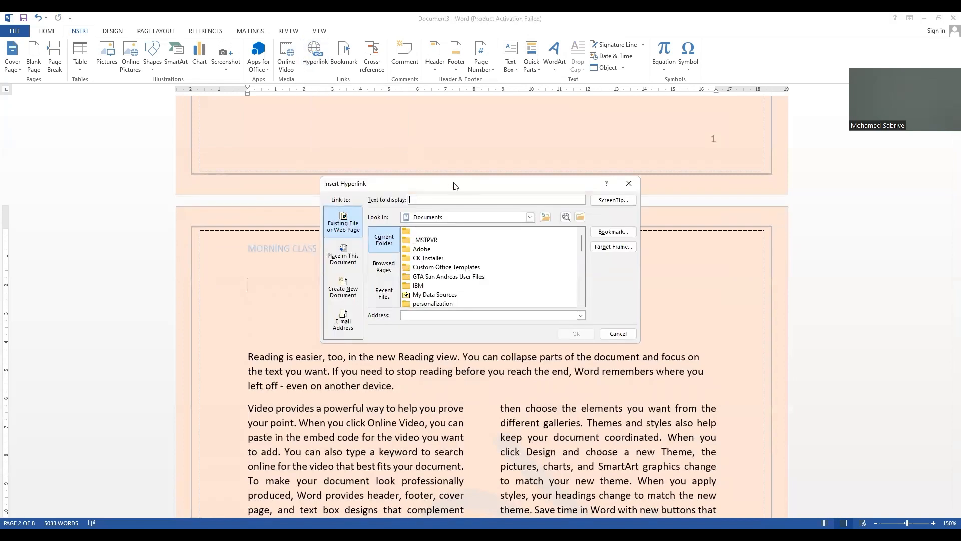
type("Click Here For More Information")
left_click(443, 315)
type("www.d")
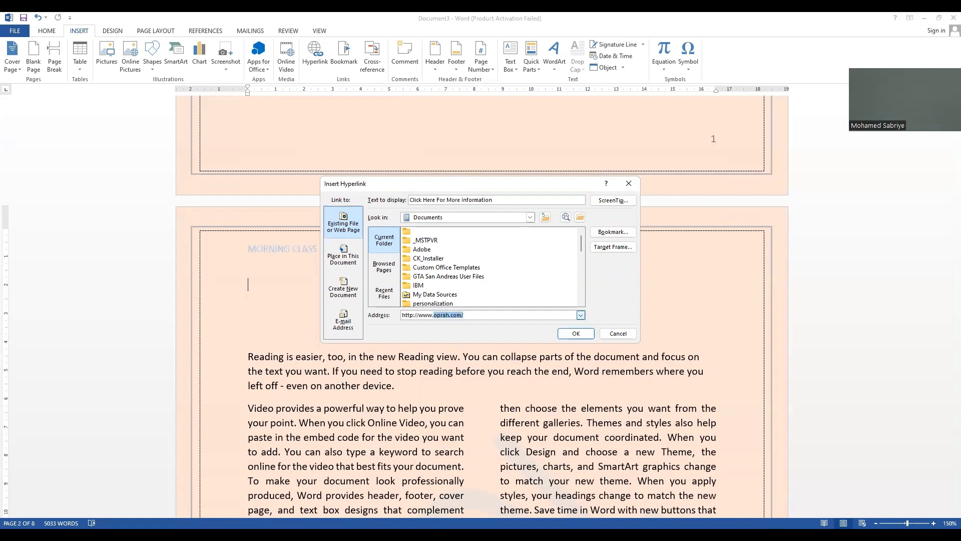
type("safaricom.com")
left_click(570, 337)
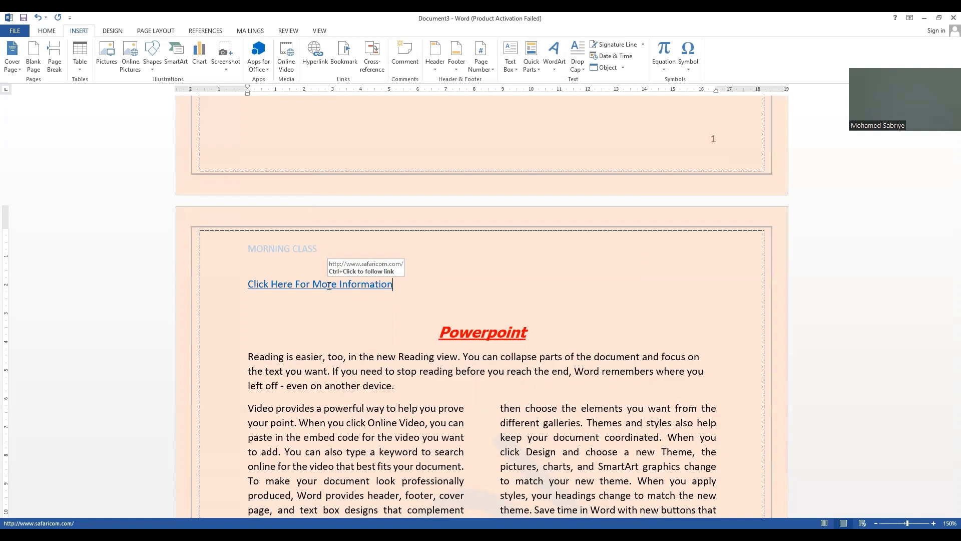
Step: Examine the hyperlink paragraph's special indentation, spacing and tab stop settings without applying changes
left_click(50, 32)
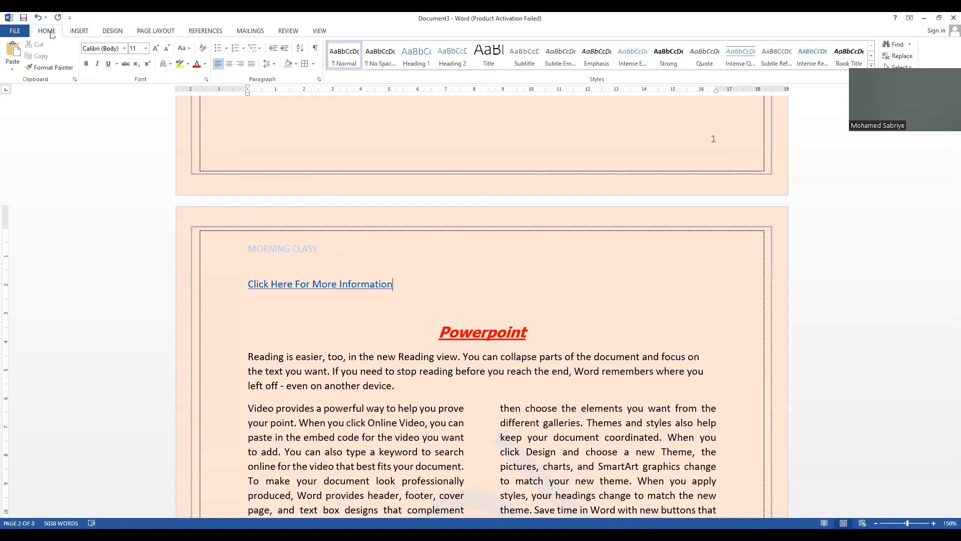
left_click(319, 79)
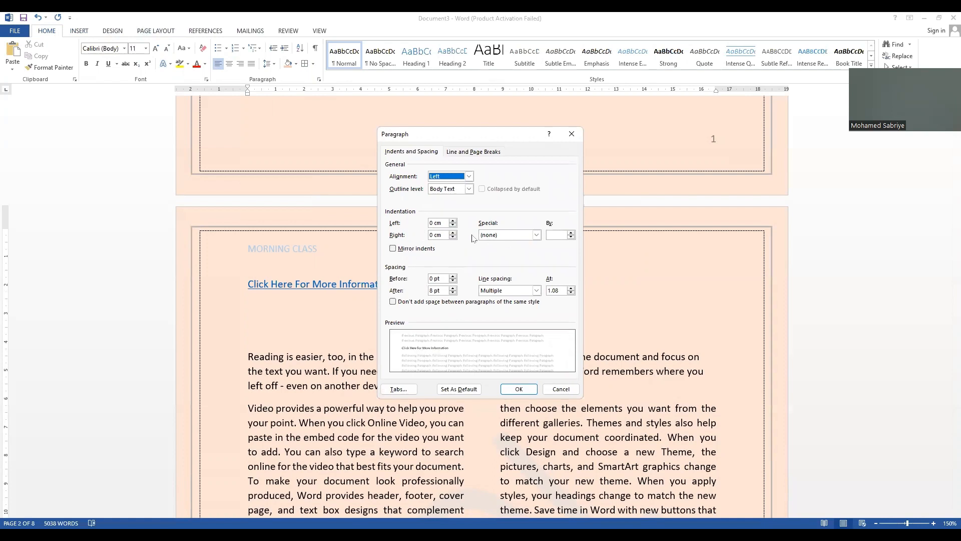
left_click(536, 235)
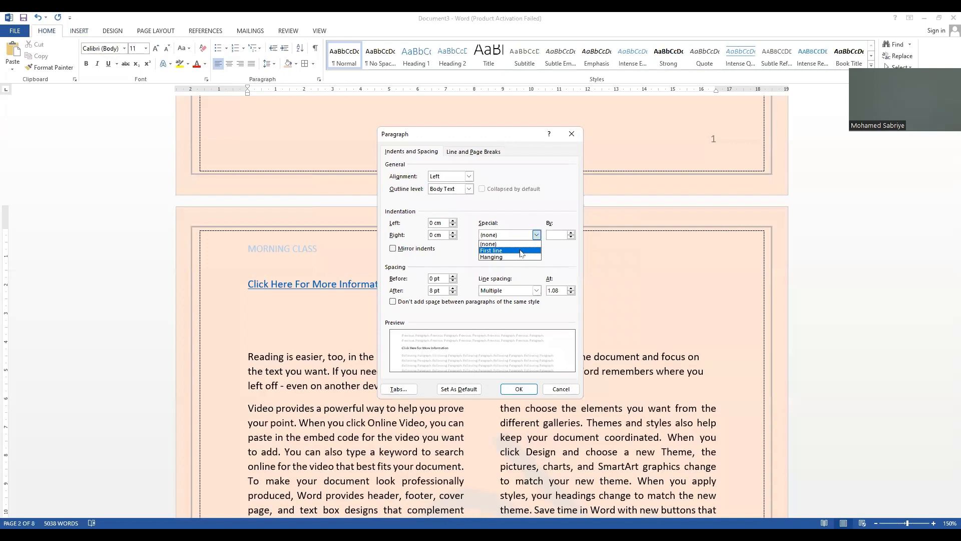
left_click(443, 254)
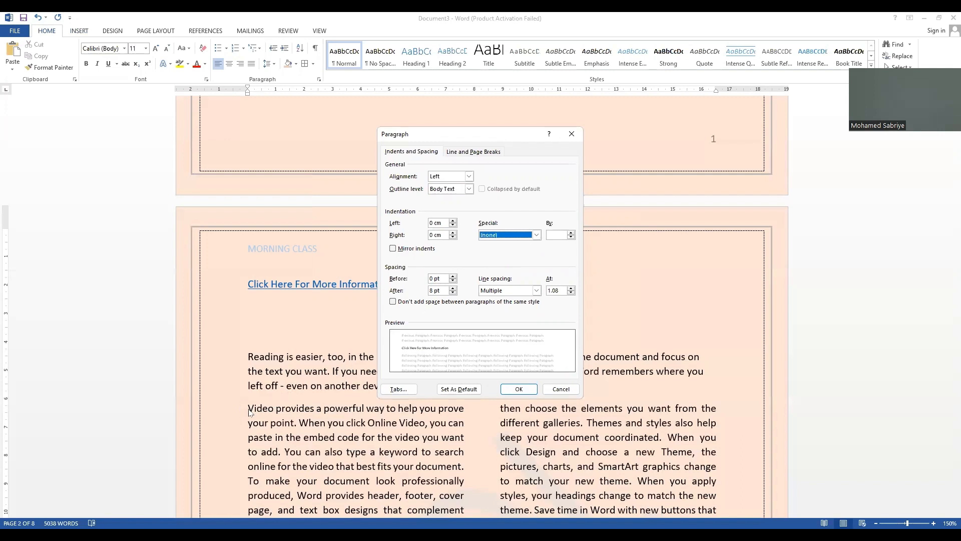
left_click(453, 276)
left_click(453, 277)
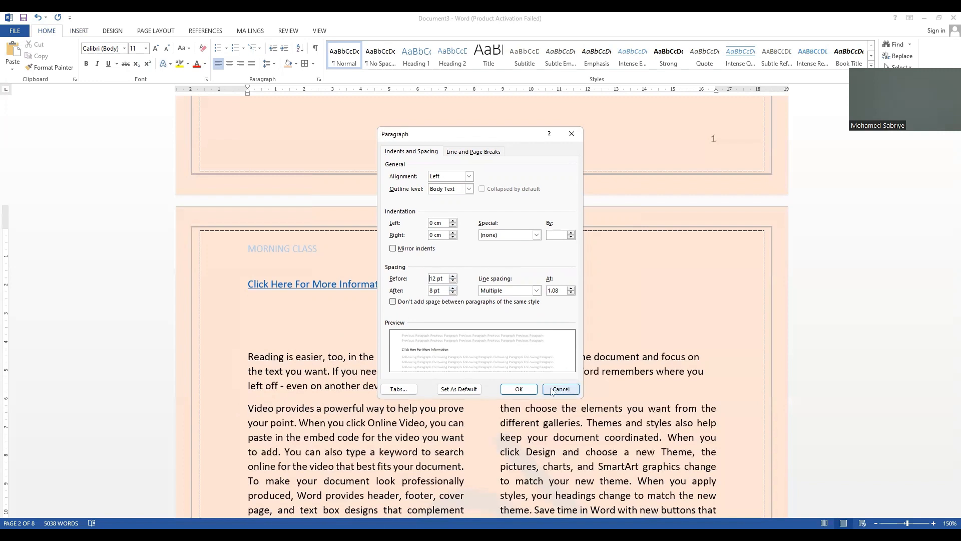
left_click(389, 394)
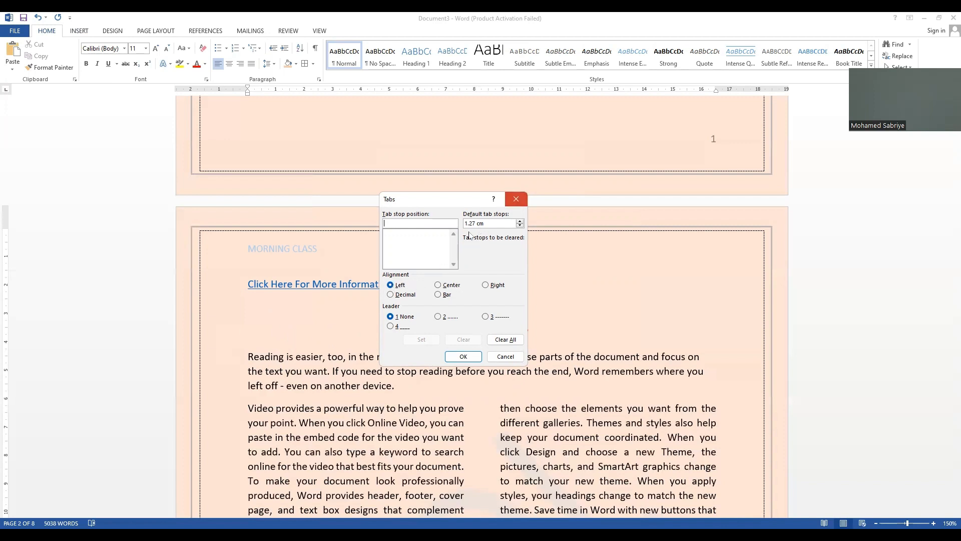
key("Escape")
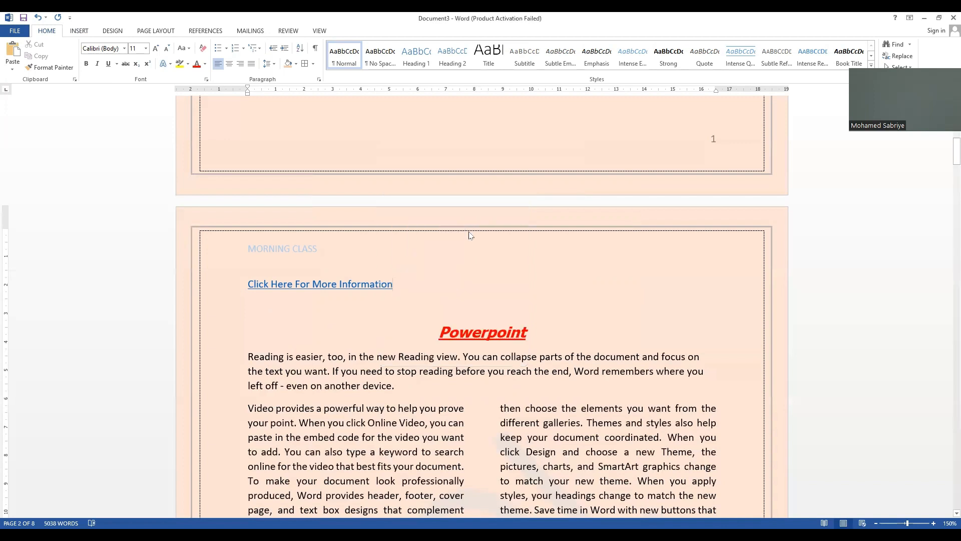